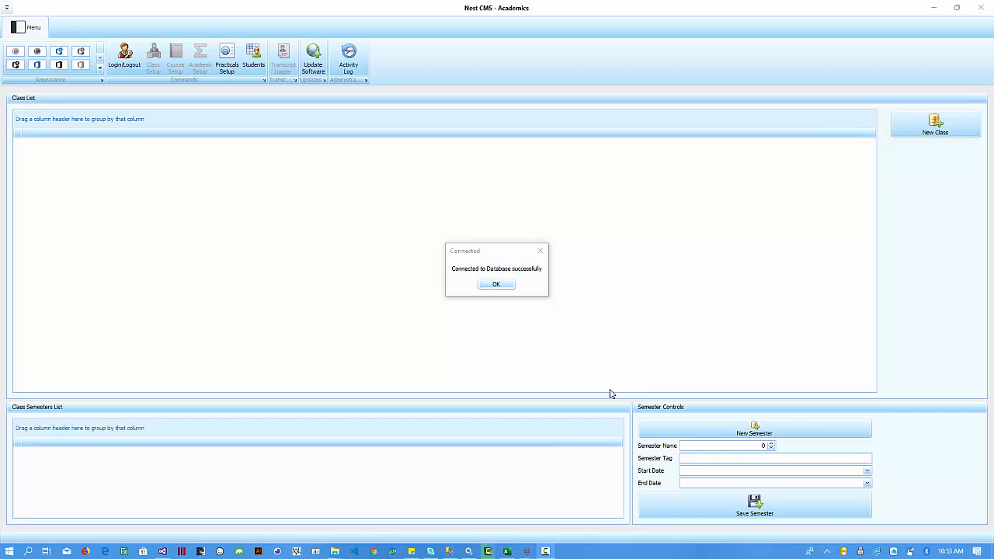
- Dismiss the database connection notice and log in with the user name and password
{"action": "left_click", "coordinate": [498, 286]}
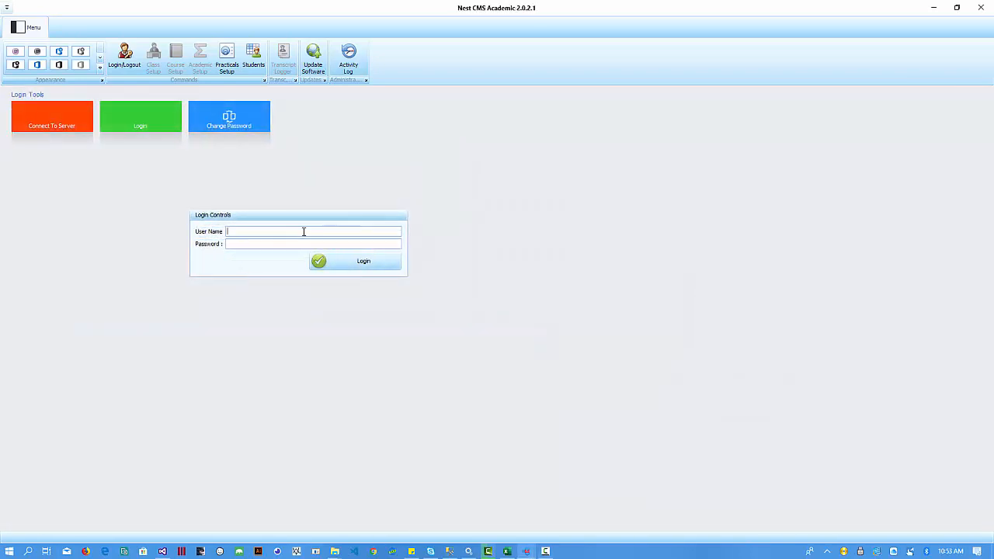
{"action": "type", "text": "alpha"}
{"action": "key", "text": "Tab"}
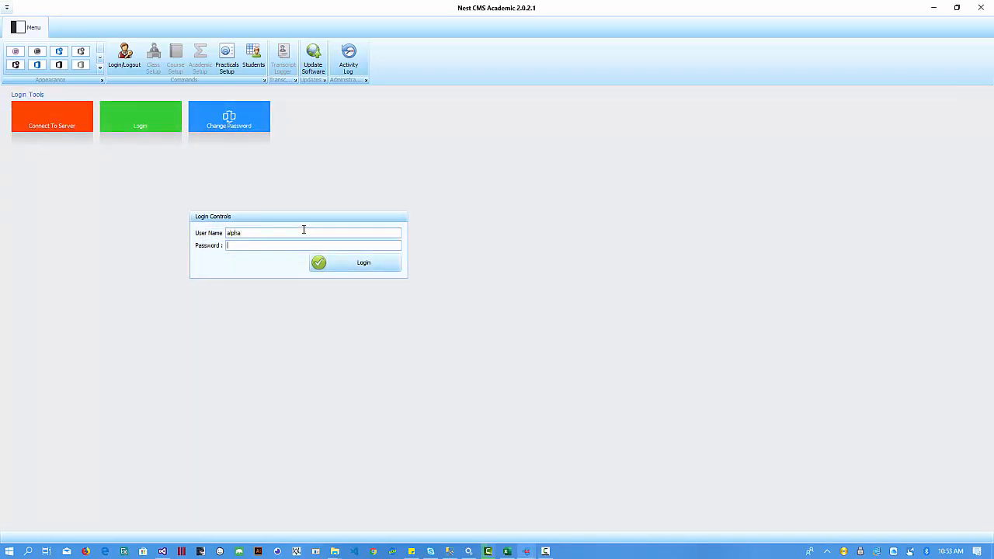
{"action": "left_click", "coordinate": [380, 261]}
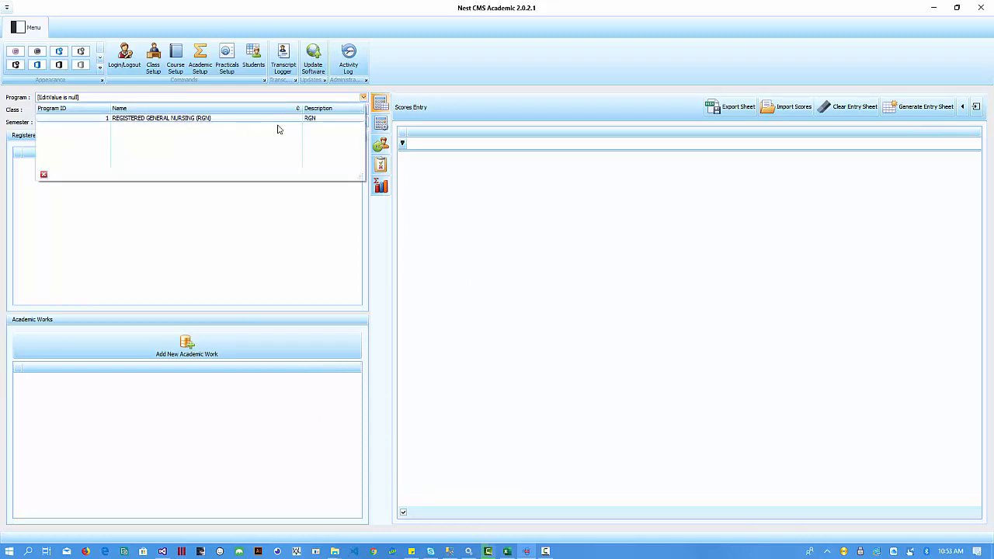
- Select program REGISTERED GENERAL NURSING (RGN), class RGN17 and semester YEAR 3 SEMESTER 2
{"action": "left_click", "coordinate": [197, 258]}
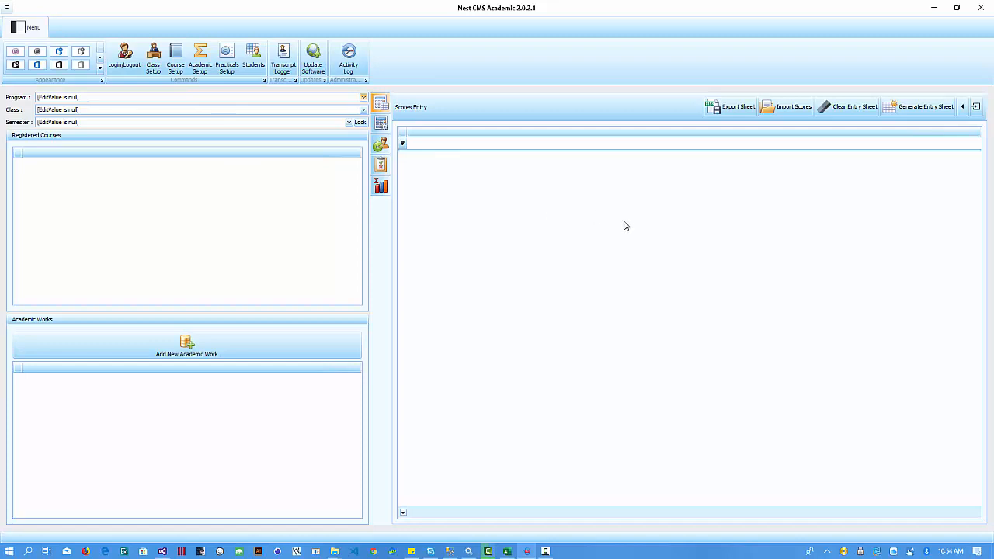
{"action": "key", "text": "Down"}
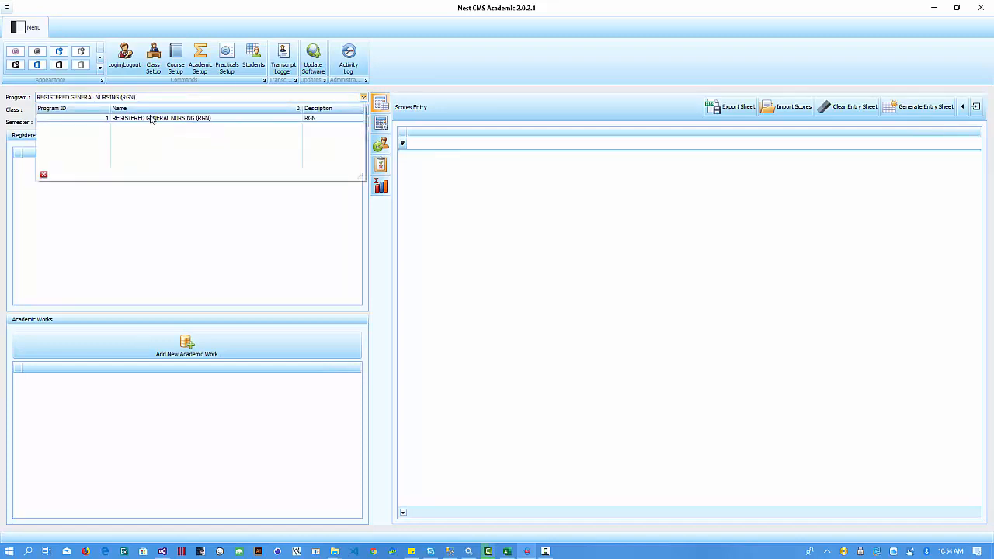
{"action": "key", "text": "Return"}
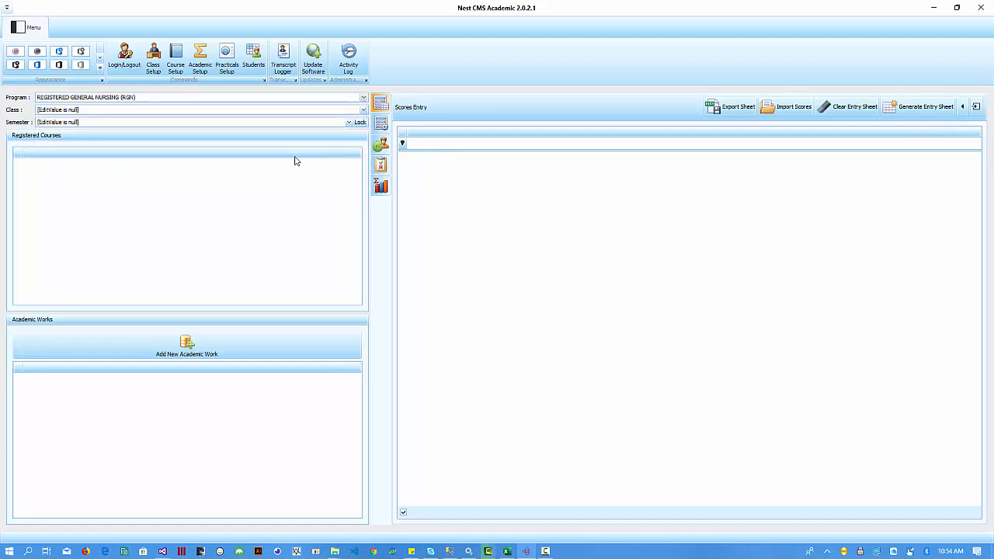
{"action": "left_click", "coordinate": [135, 114]}
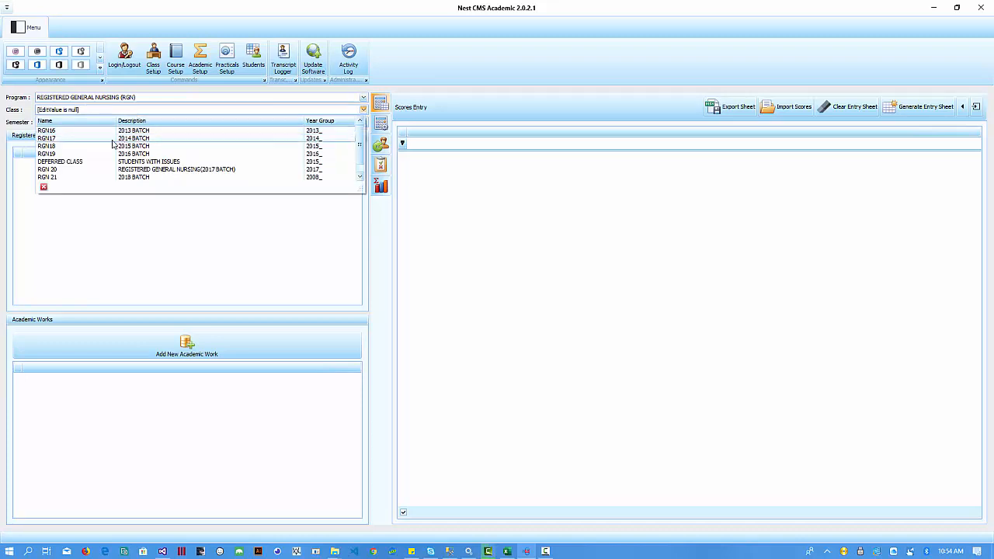
{"action": "left_click", "coordinate": [75, 140]}
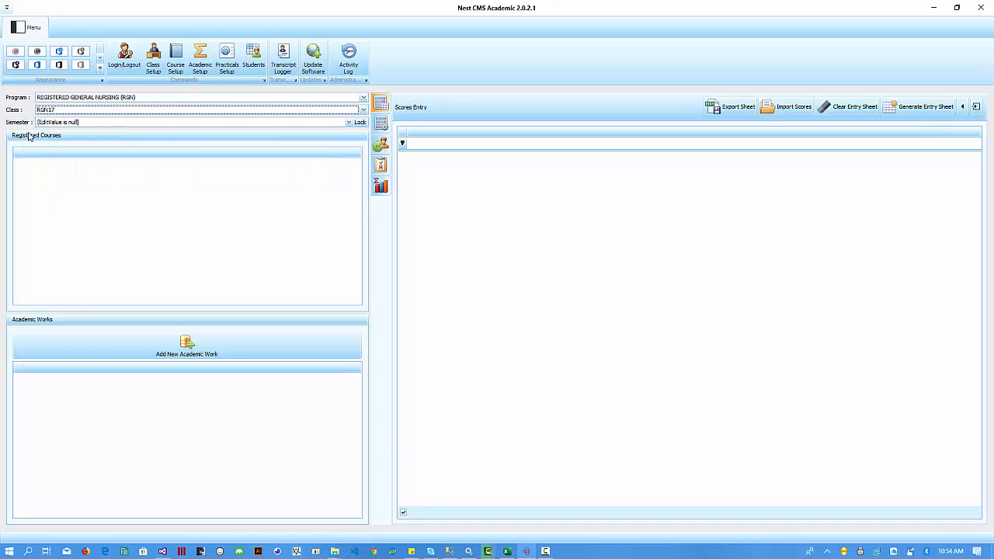
{"action": "left_click", "coordinate": [98, 122]}
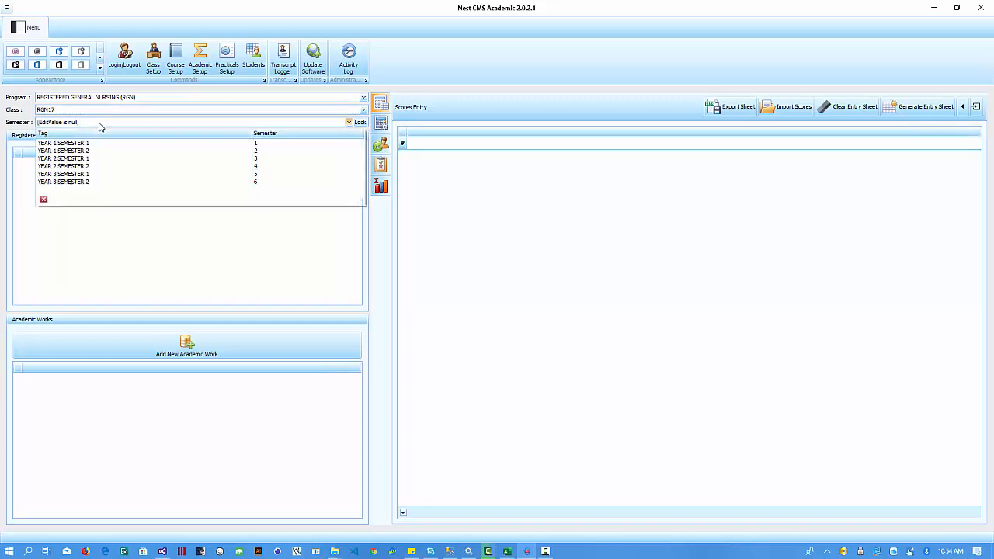
{"action": "left_click", "coordinate": [110, 182]}
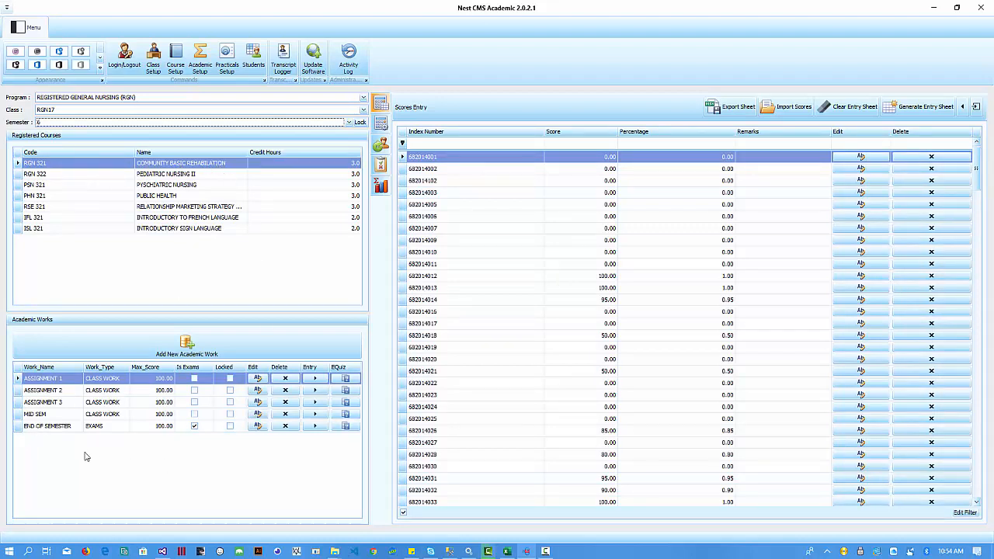
- Select the END OF SEMESTER academic work and load its scores into the entry grid
{"action": "left_click", "coordinate": [26, 426]}
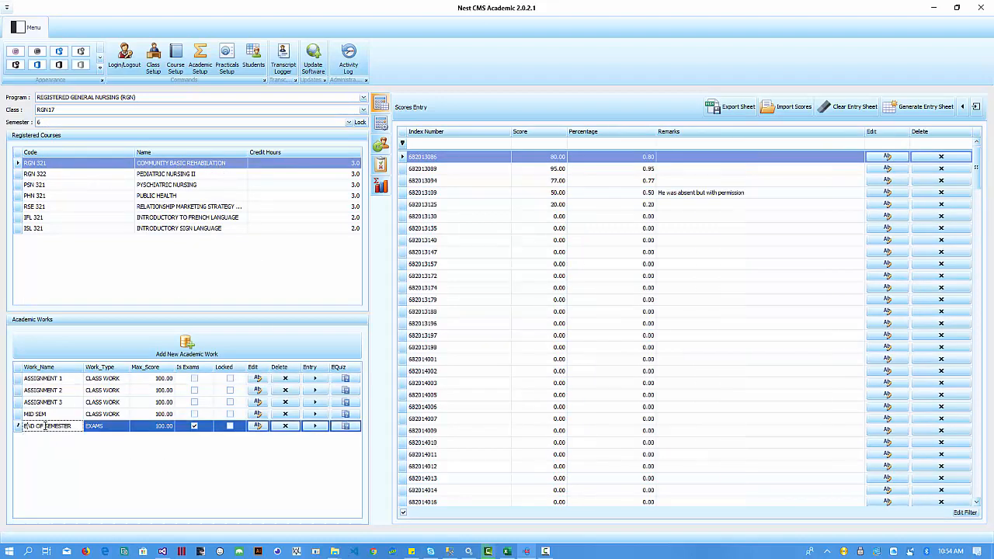
{"action": "left_click", "coordinate": [314, 427]}
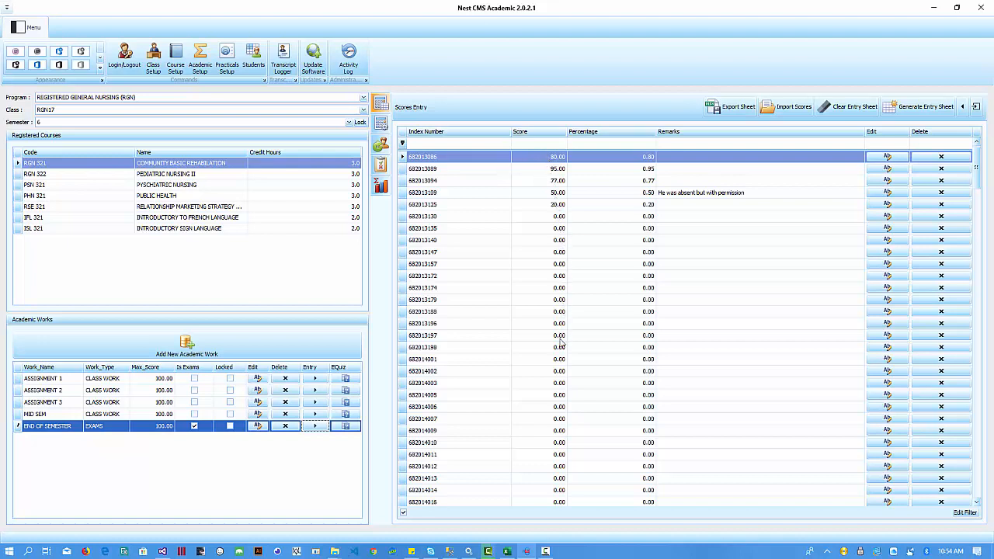
{"action": "scroll", "coordinate": [541, 363], "scroll_direction": "down", "scroll_amount": 7}
{"action": "scroll", "coordinate": [544, 345], "scroll_direction": "up", "scroll_amount": 7}
{"action": "left_click", "coordinate": [506, 552]}
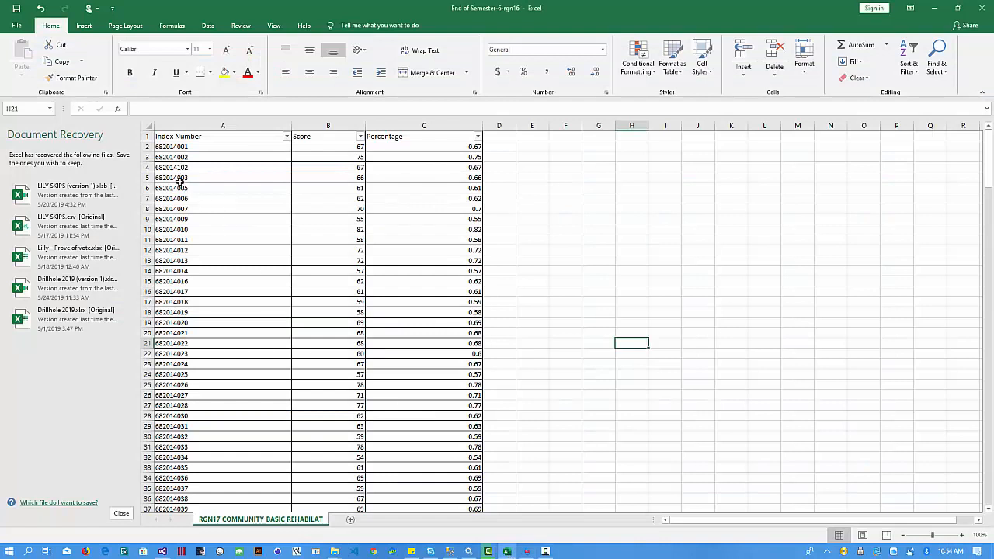
{"action": "left_click", "coordinate": [356, 167]}
{"action": "key", "text": "Down"}
{"action": "key", "text": "Down"}
{"action": "key", "text": "Down"}
{"action": "key", "text": "Down"}
{"action": "key", "text": "Down"}
{"action": "key", "text": "Down"}
{"action": "key", "text": "Down"}
{"action": "key", "text": "Down"}
{"action": "key", "text": "Down"}
{"action": "key", "text": "Down"}
{"action": "key", "text": "Down"}
{"action": "key", "text": "Down"}
{"action": "key", "text": "Down"}
{"action": "key", "text": "Down"}
{"action": "key", "text": "Down"}
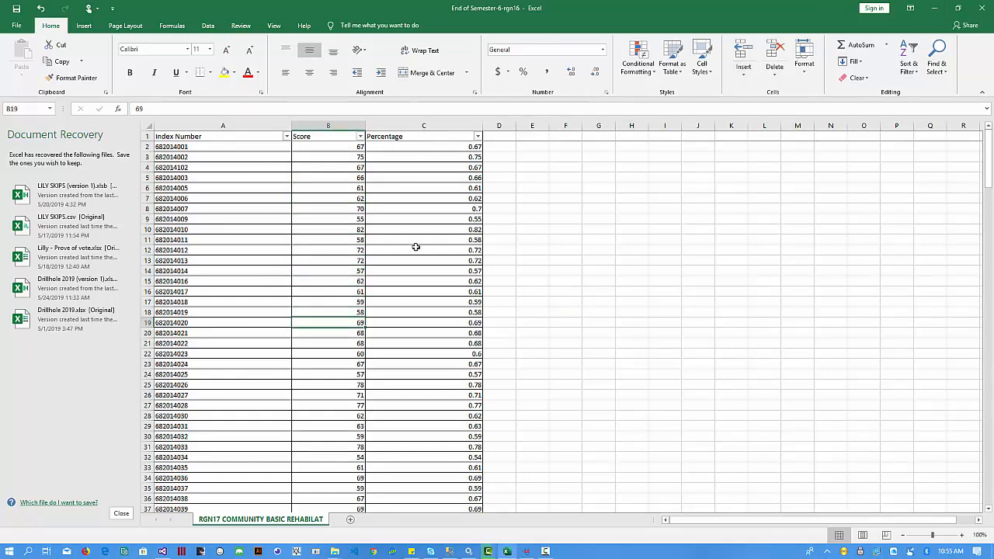
{"action": "left_click", "coordinate": [934, 8]}
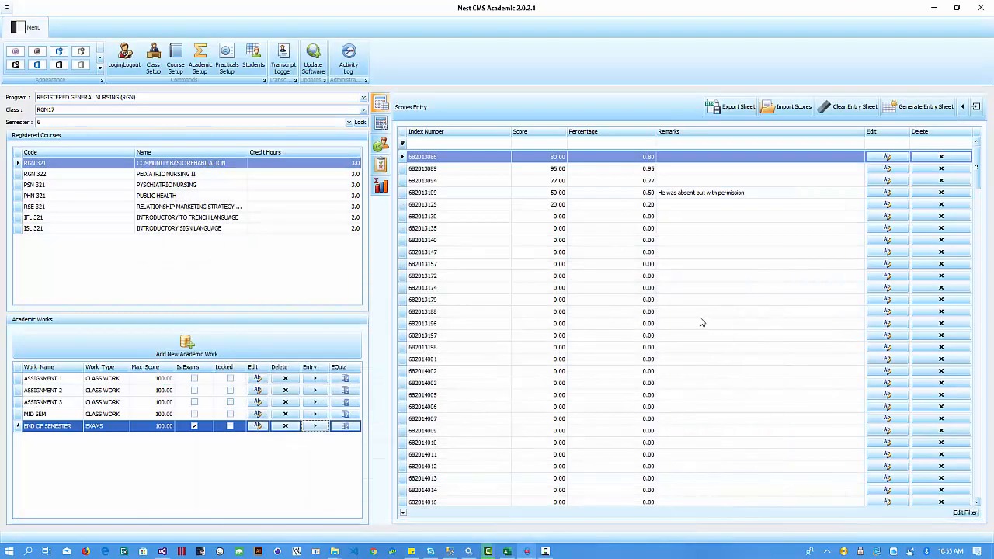
{"action": "left_click", "coordinate": [506, 194]}
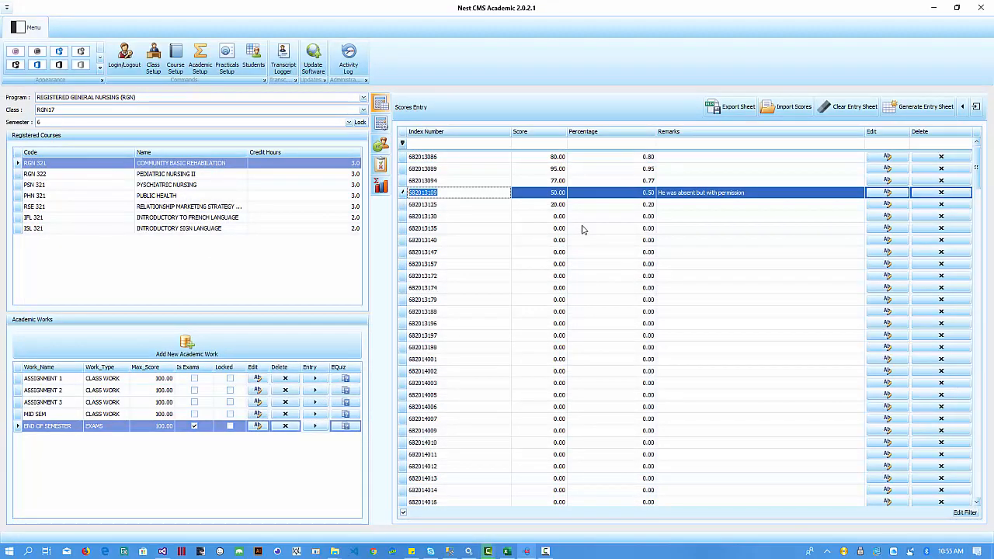
{"action": "left_click_drag", "start_coordinate": [978, 172], "coordinate": [949, 148]}
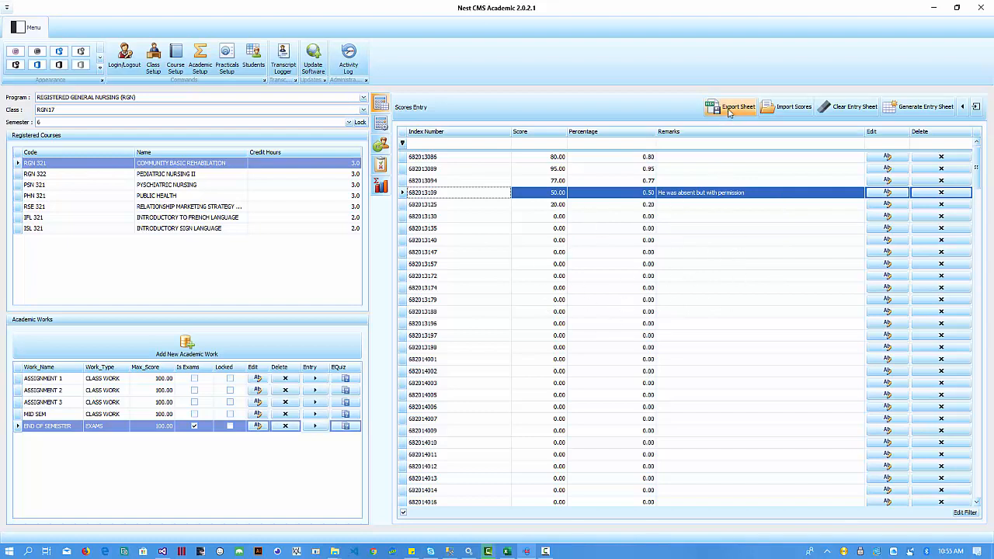
{"action": "left_click", "coordinate": [735, 111]}
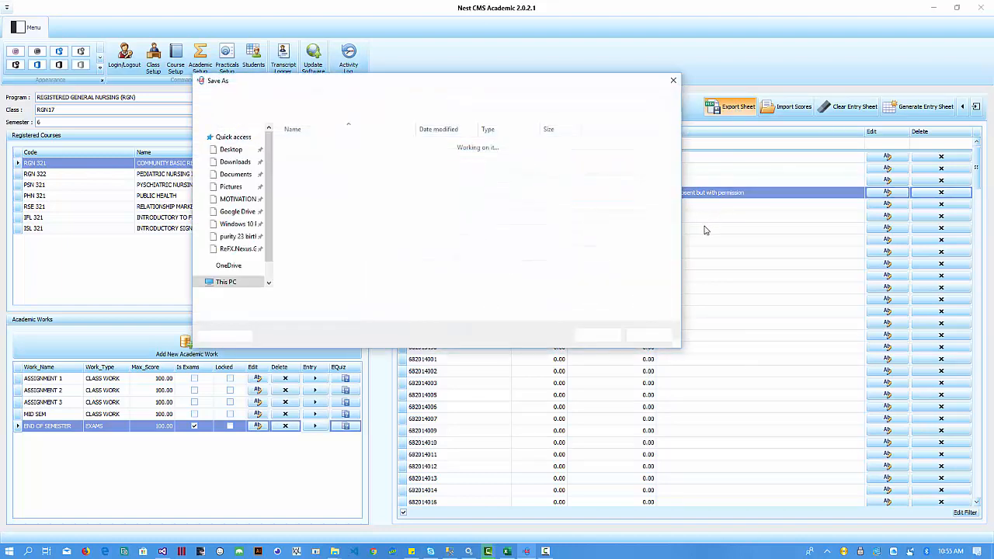
{"action": "left_click", "coordinate": [671, 79]}
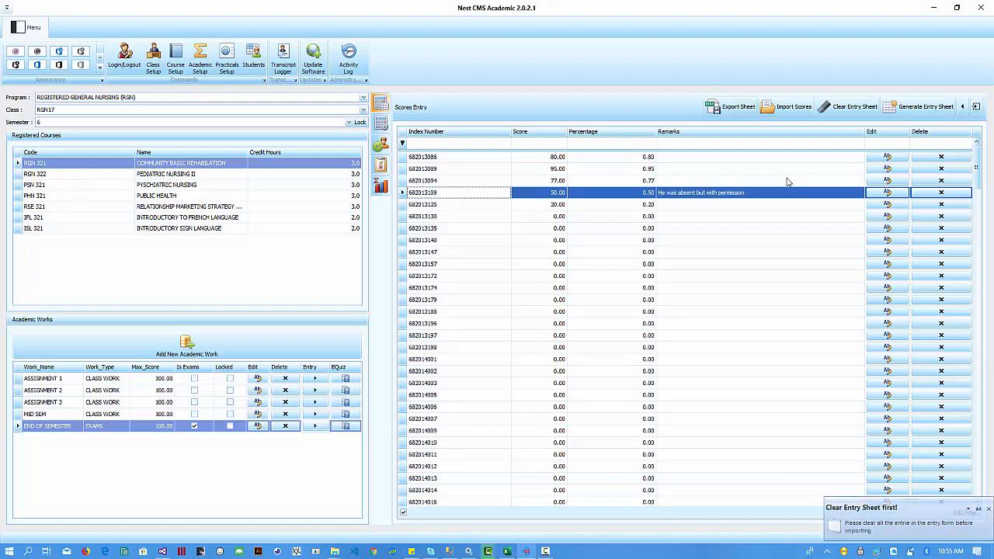
- Try Import Scores, then select the first grid row and request Clear Entry Sheet
{"action": "left_click", "coordinate": [921, 527]}
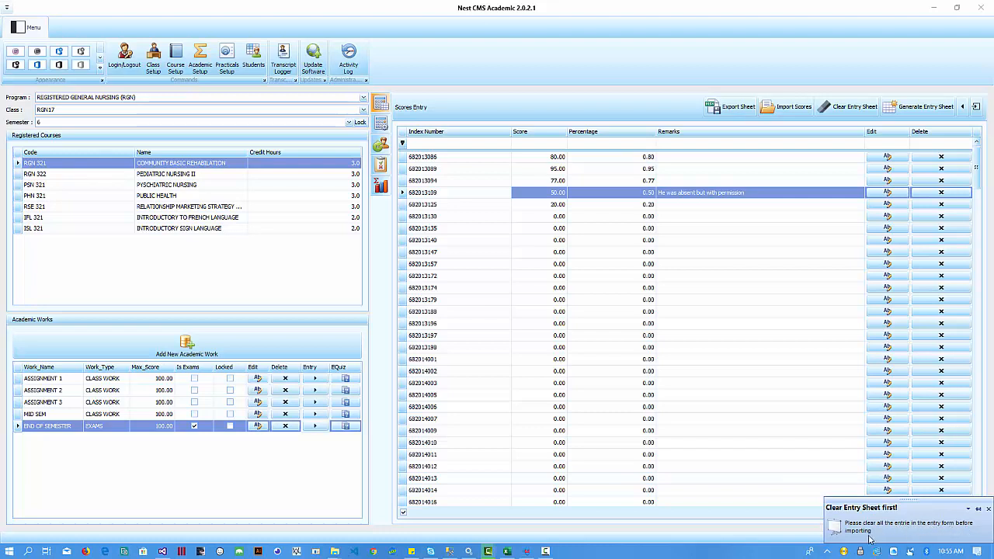
{"action": "left_click", "coordinate": [699, 157]}
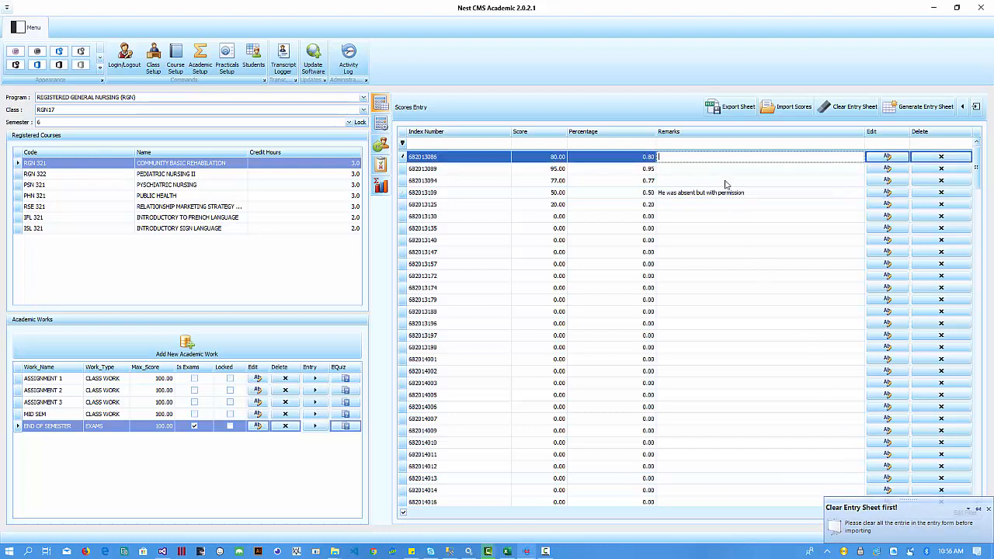
{"action": "left_click", "coordinate": [851, 109]}
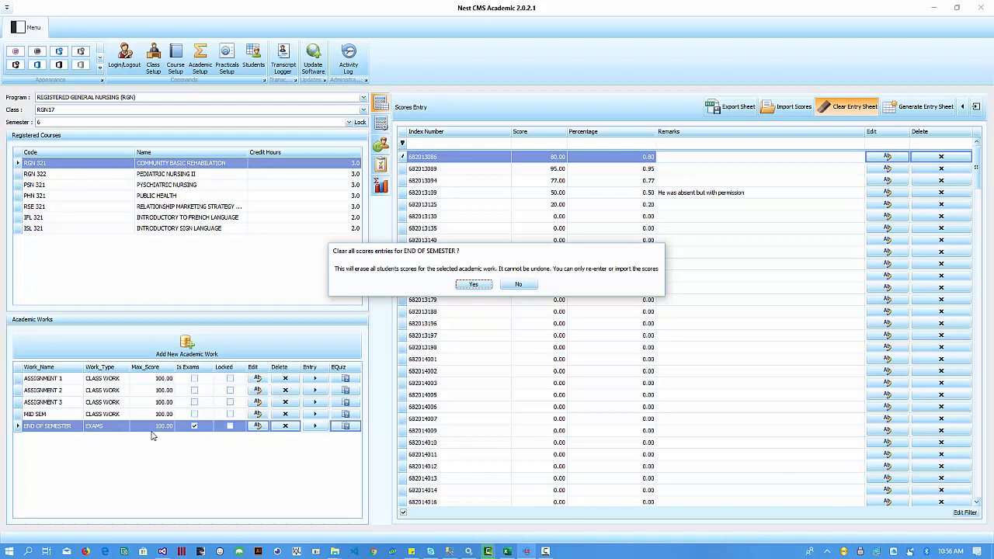
- Confirm erasing all END OF SEMESTER scores and acknowledge the cleared result
{"action": "left_click", "coordinate": [473, 285]}
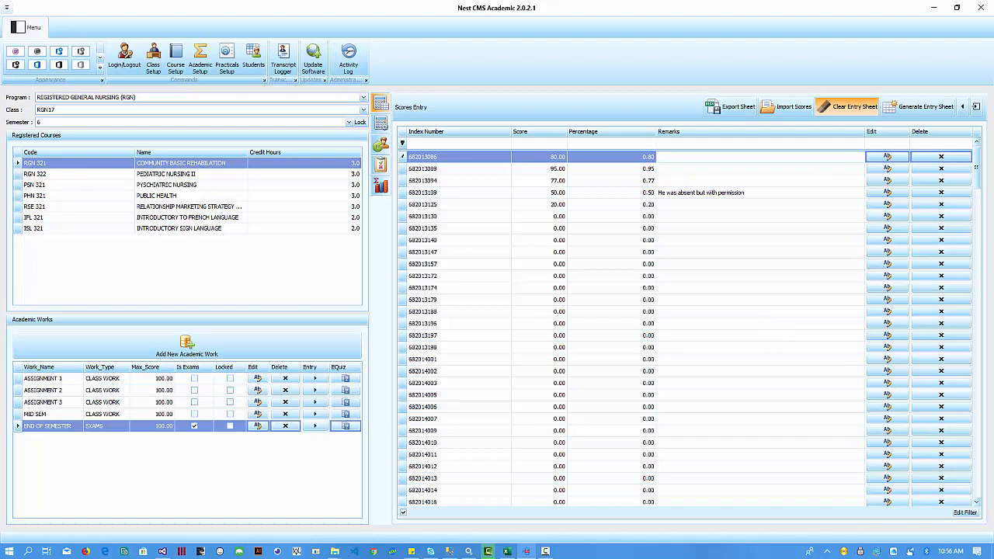
{"action": "left_click", "coordinate": [848, 107]}
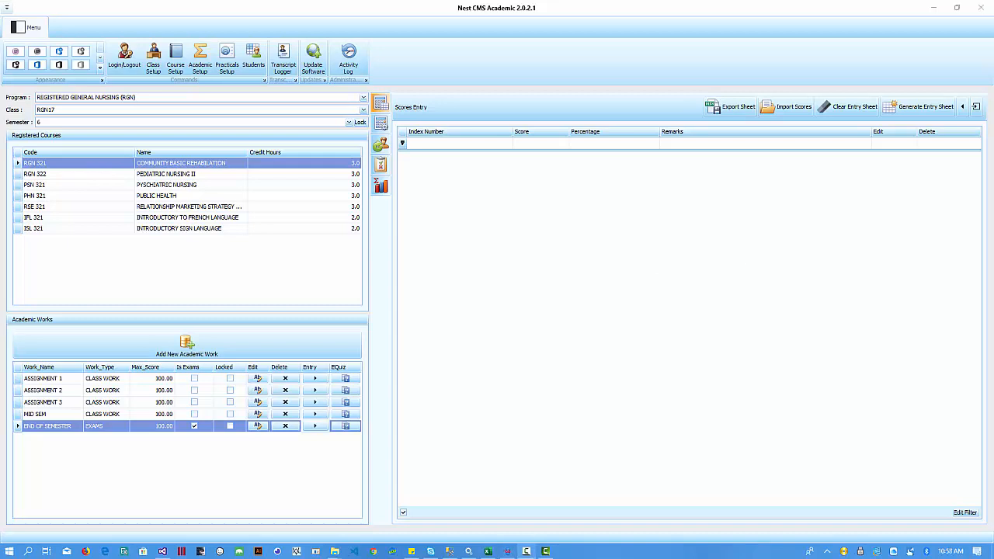
- Reload the END OF SEMESTER score entry and open the Import Student Scores window
{"action": "left_click", "coordinate": [534, 222]}
{"action": "left_click", "coordinate": [315, 416]}
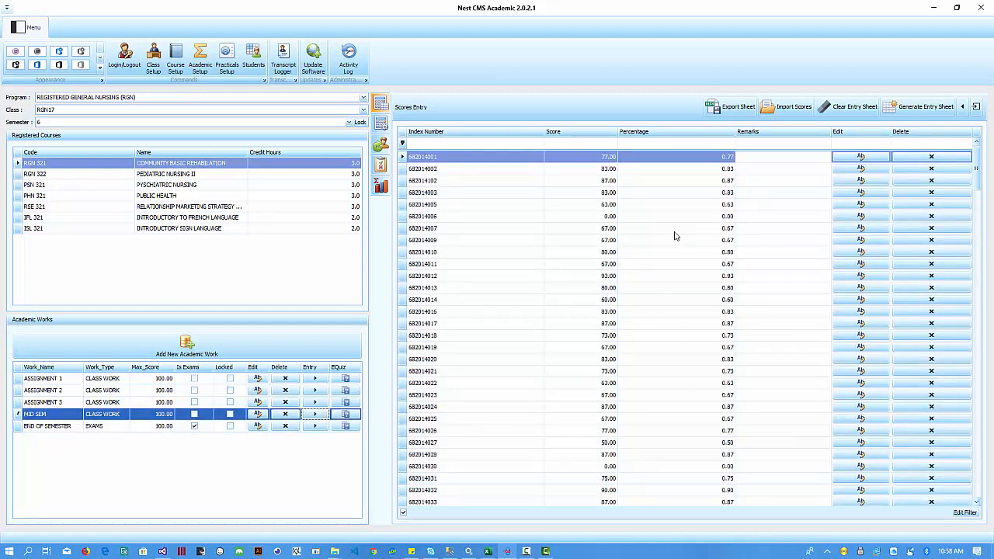
{"action": "left_click", "coordinate": [315, 427]}
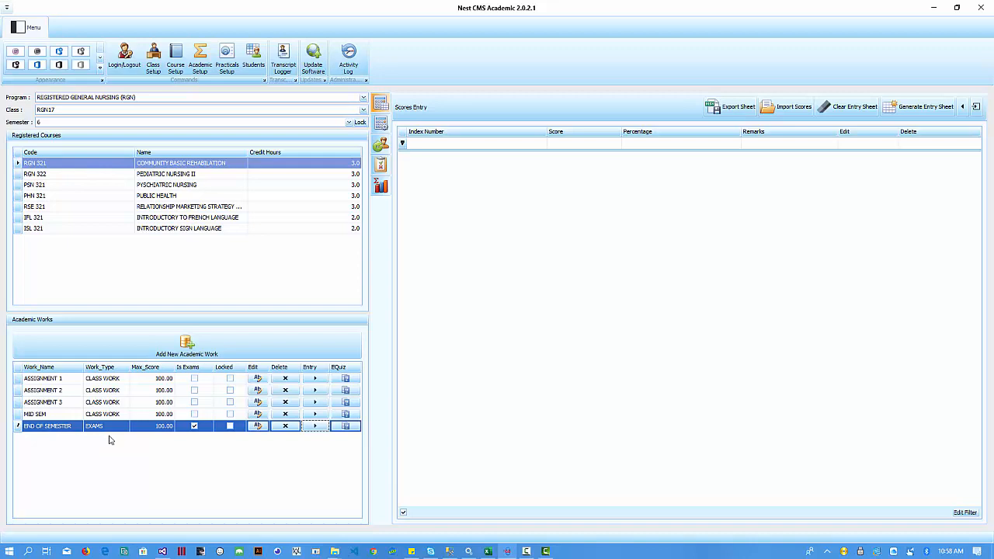
{"action": "left_click", "coordinate": [636, 337]}
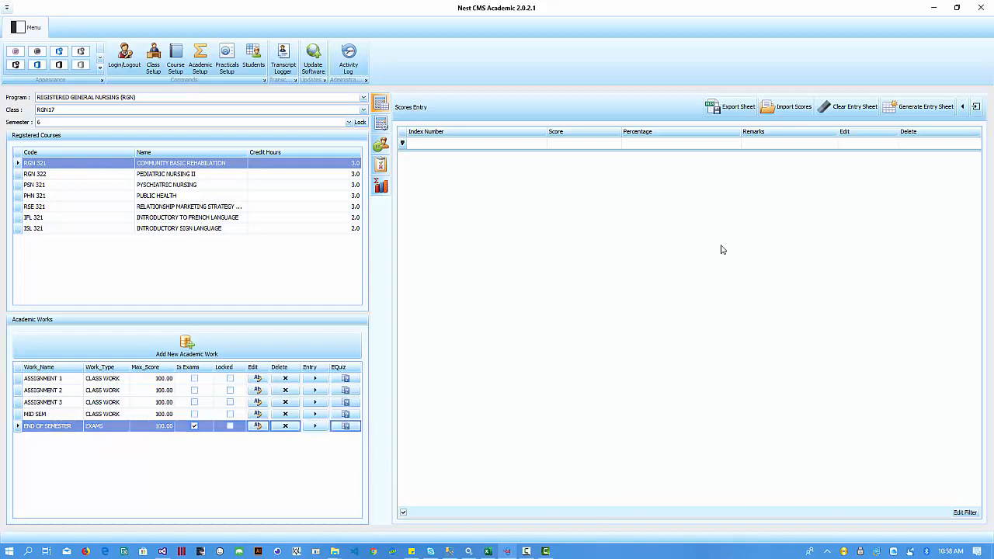
{"action": "left_click", "coordinate": [786, 106]}
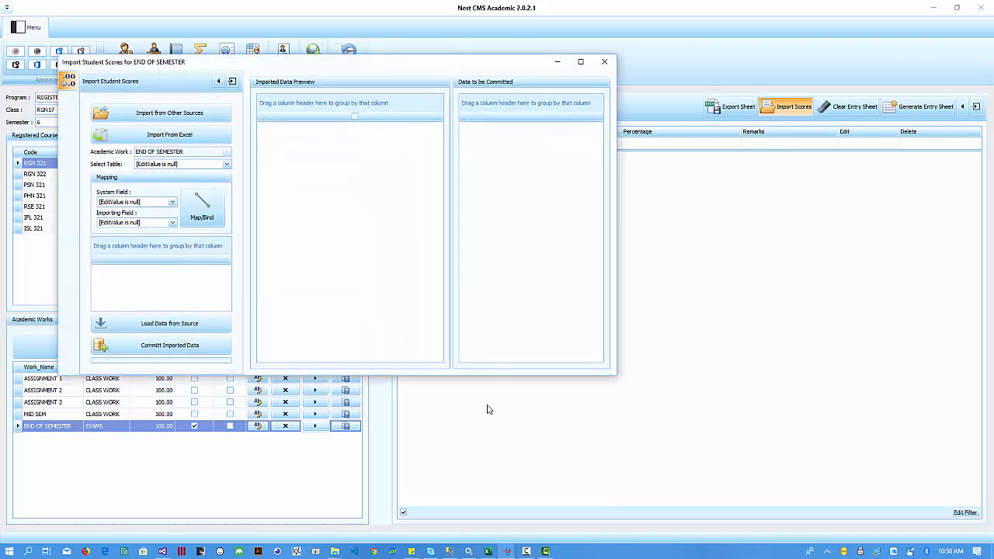
- Switch to the End of Semester-6-rgn16 Excel workbook
{"action": "left_click", "coordinate": [487, 550]}
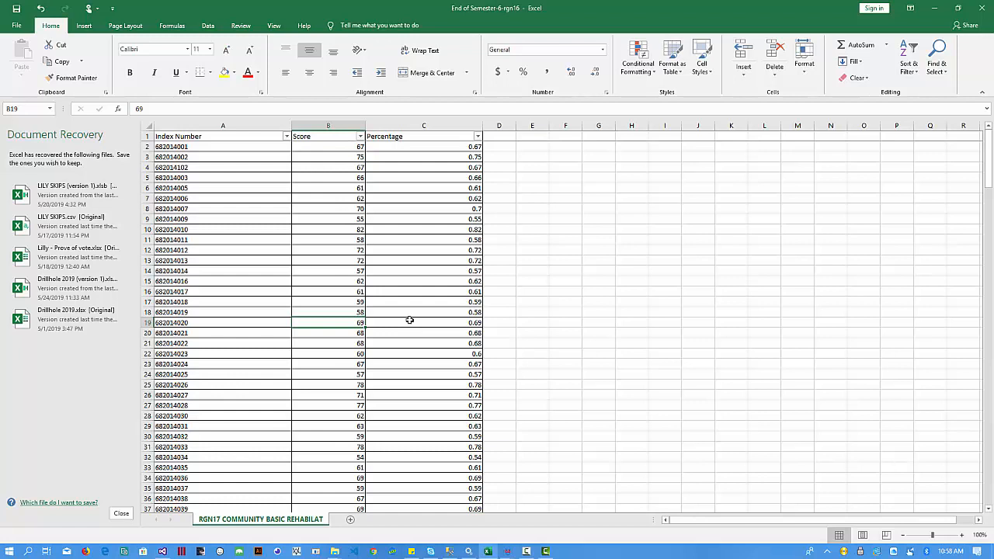
- Inspect the Percentage, Score and Index Number columns, then close Excel discarding recovered files
{"action": "left_click", "coordinate": [432, 126]}
{"action": "left_click", "coordinate": [498, 125]}
{"action": "left_click", "coordinate": [596, 125]}
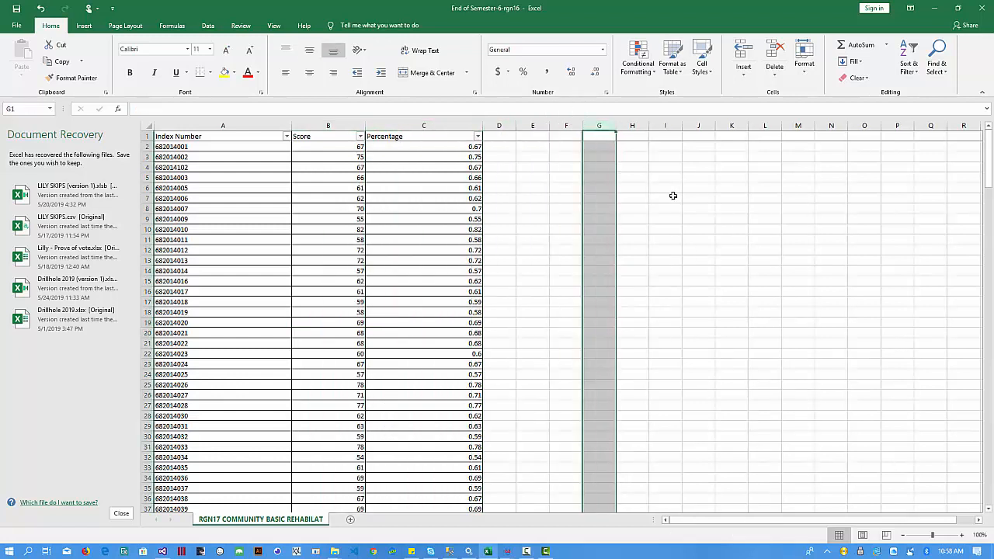
{"action": "left_click", "coordinate": [632, 125]}
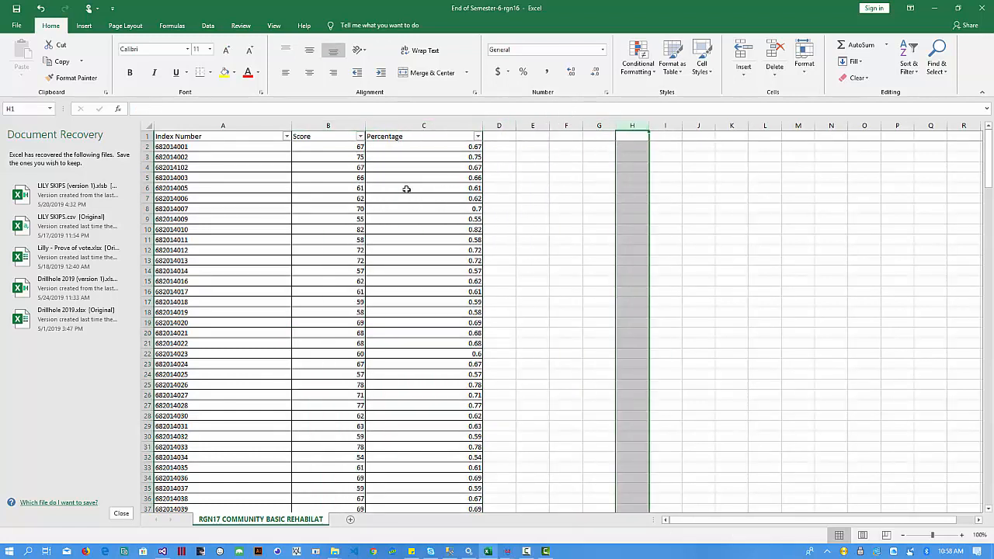
{"action": "left_click", "coordinate": [320, 127]}
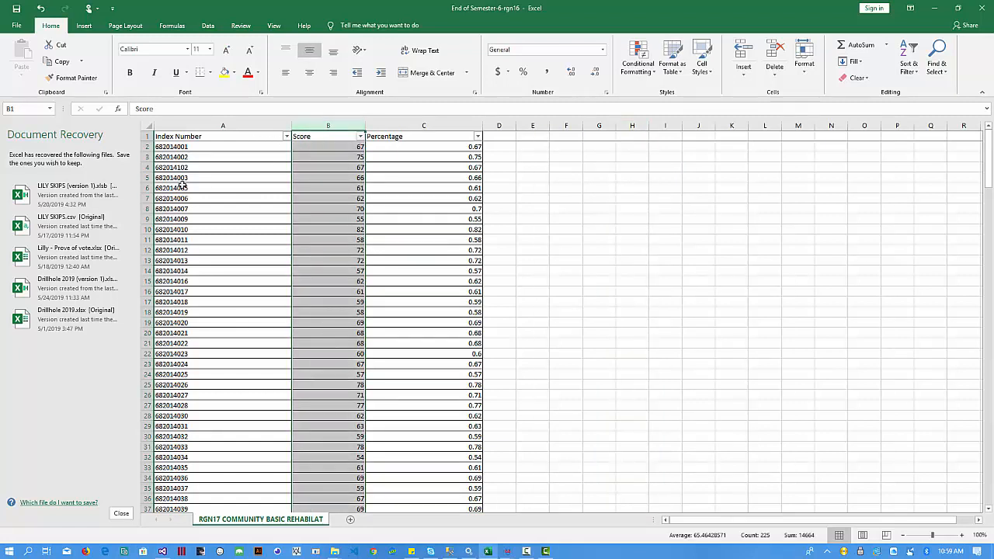
{"action": "left_click", "coordinate": [199, 127]}
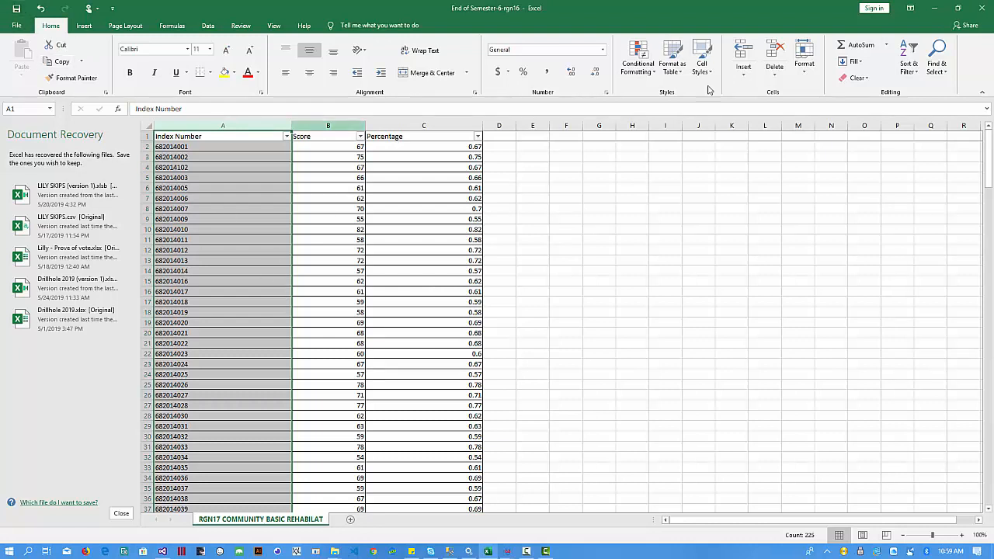
{"action": "left_click", "coordinate": [976, 8]}
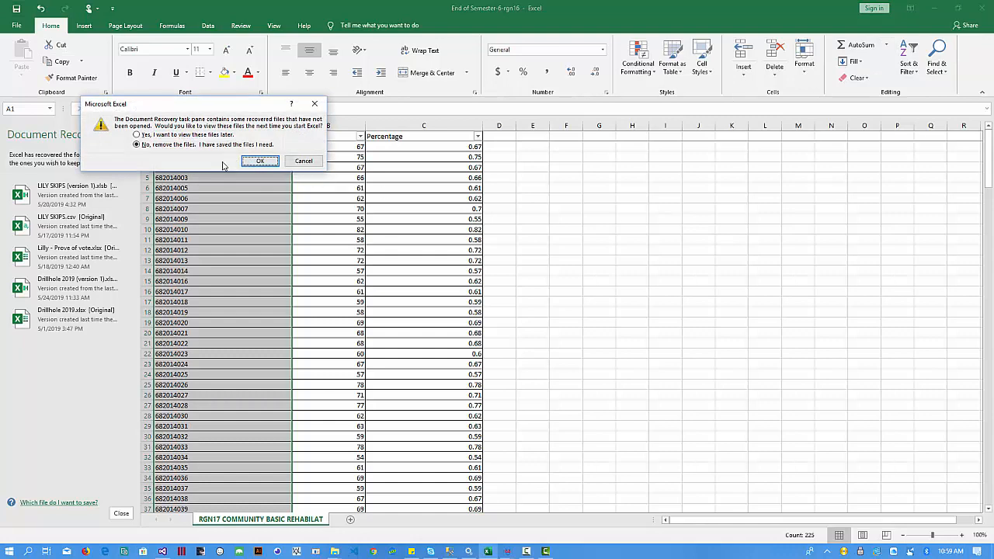
{"action": "left_click", "coordinate": [260, 161]}
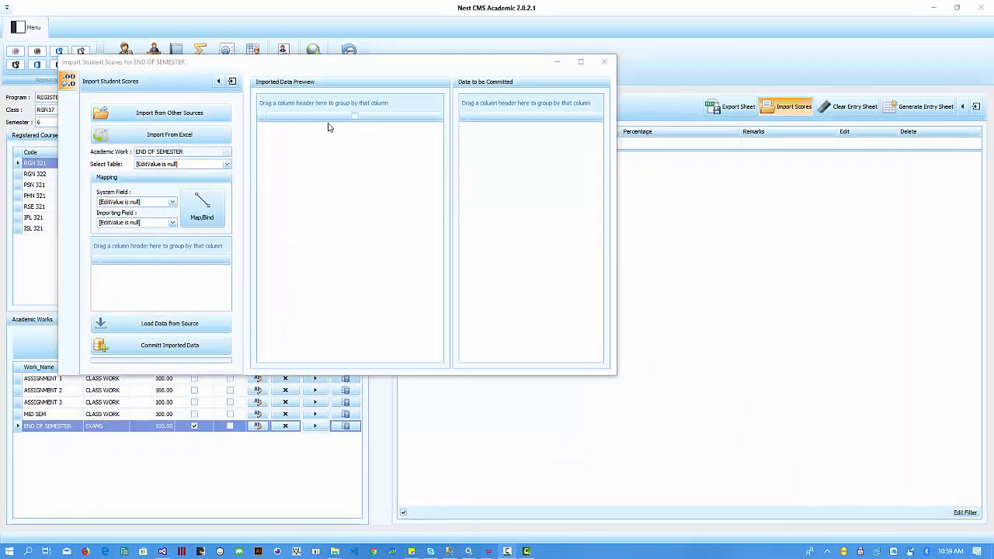
- Reopen the score import window and drag it toward the screen centre
{"action": "left_click", "coordinate": [604, 61]}
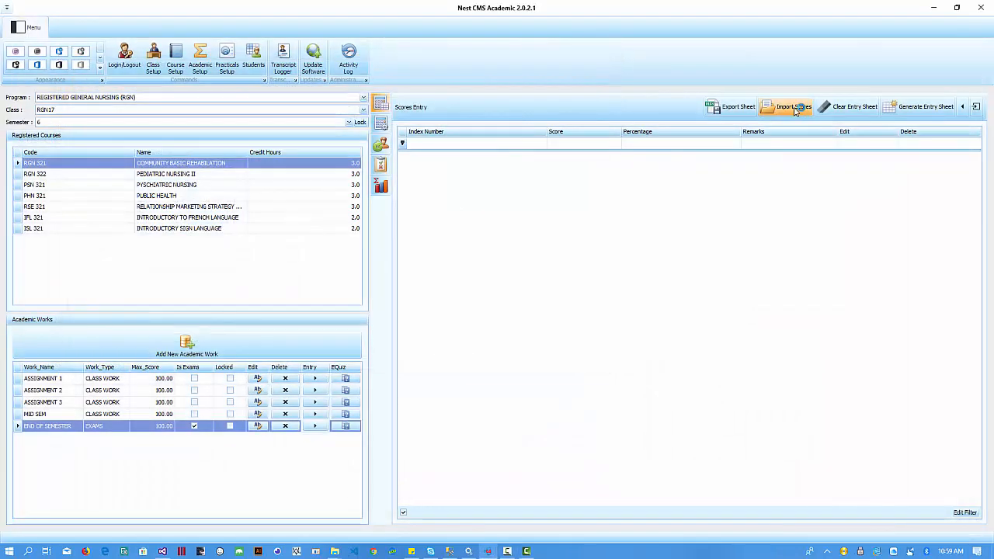
{"action": "left_click", "coordinate": [797, 108]}
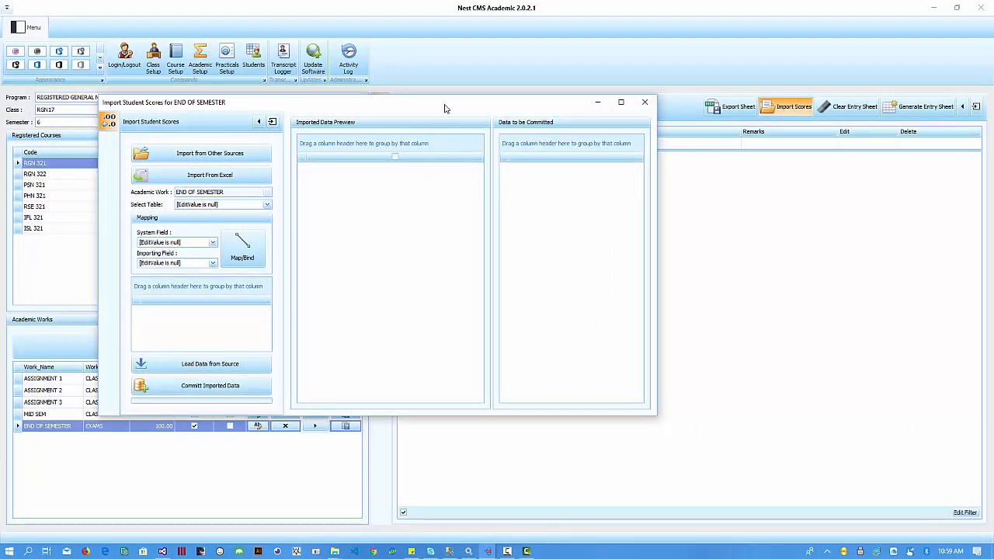
{"action": "left_click_drag", "start_coordinate": [444, 105], "coordinate": [599, 120]}
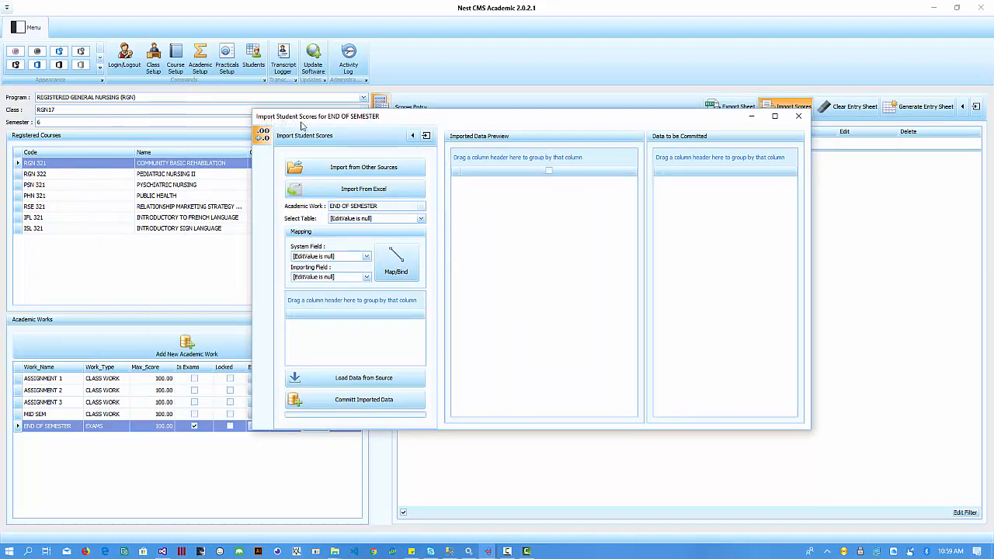
{"action": "left_click_drag", "start_coordinate": [344, 121], "coordinate": [315, 119]}
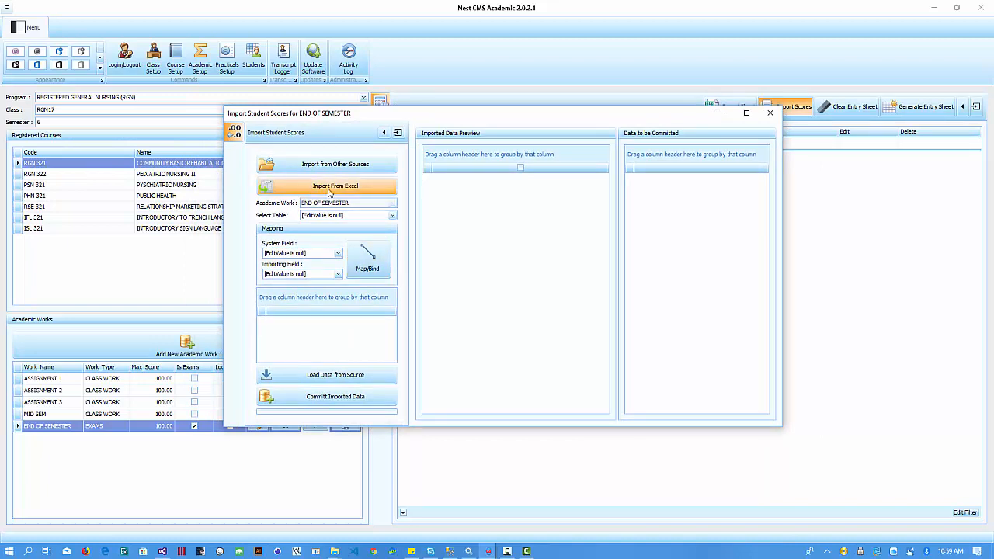
- Choose the End of Semester-6-rgn16 workbook through Import From Excel
{"action": "left_click", "coordinate": [330, 188]}
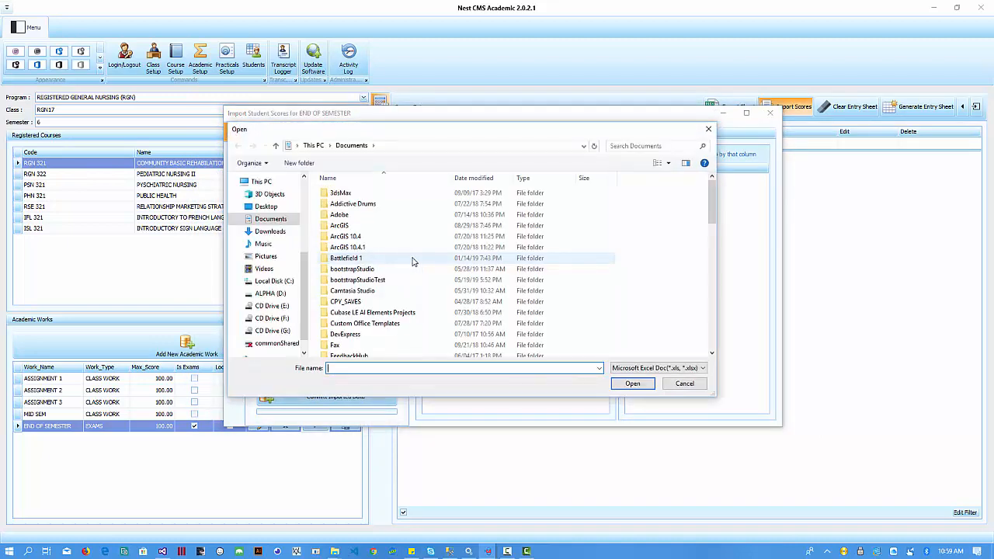
{"action": "scroll", "coordinate": [388, 260], "scroll_direction": "down", "scroll_amount": 10}
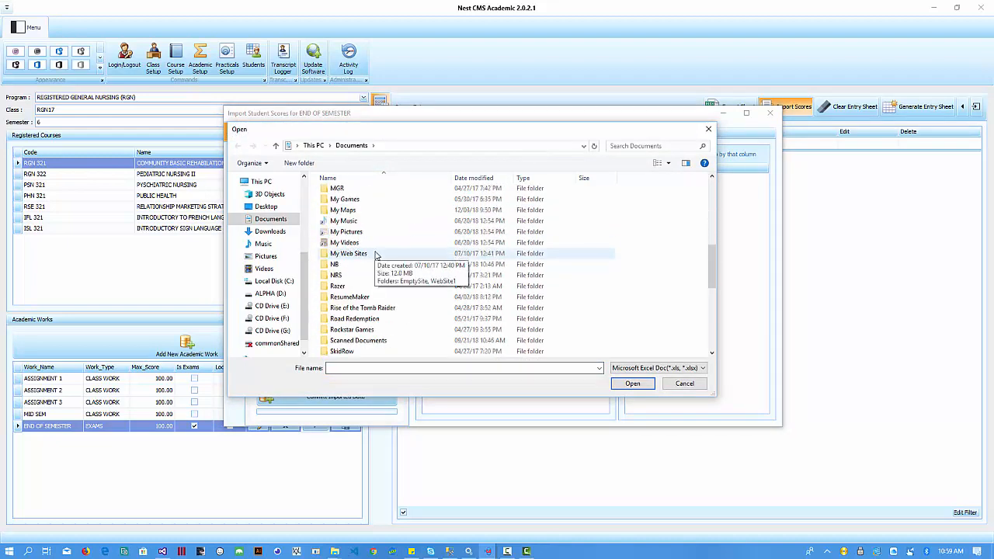
{"action": "scroll", "coordinate": [378, 259], "scroll_direction": "down", "scroll_amount": 3}
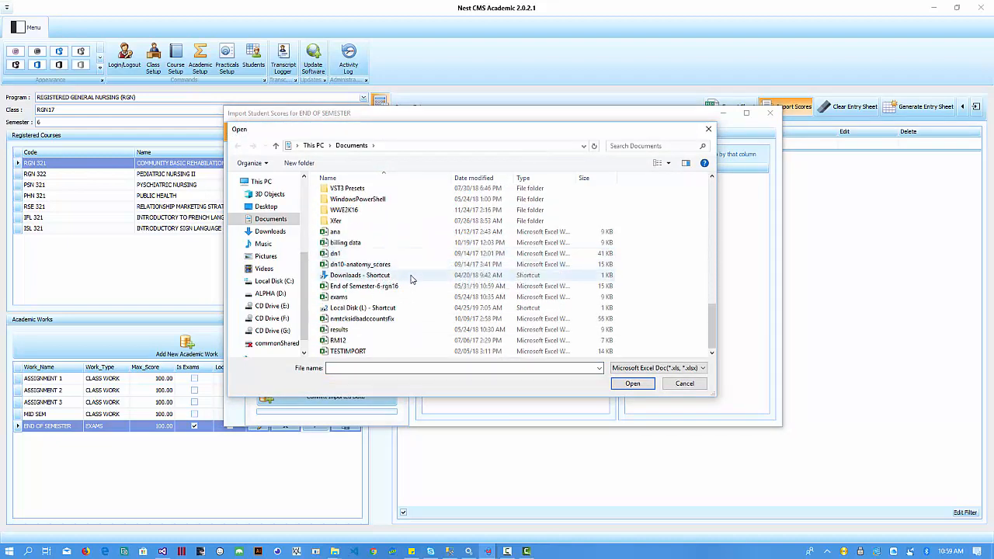
{"action": "left_click", "coordinate": [376, 287]}
{"action": "double_click", "coordinate": [375, 287]}
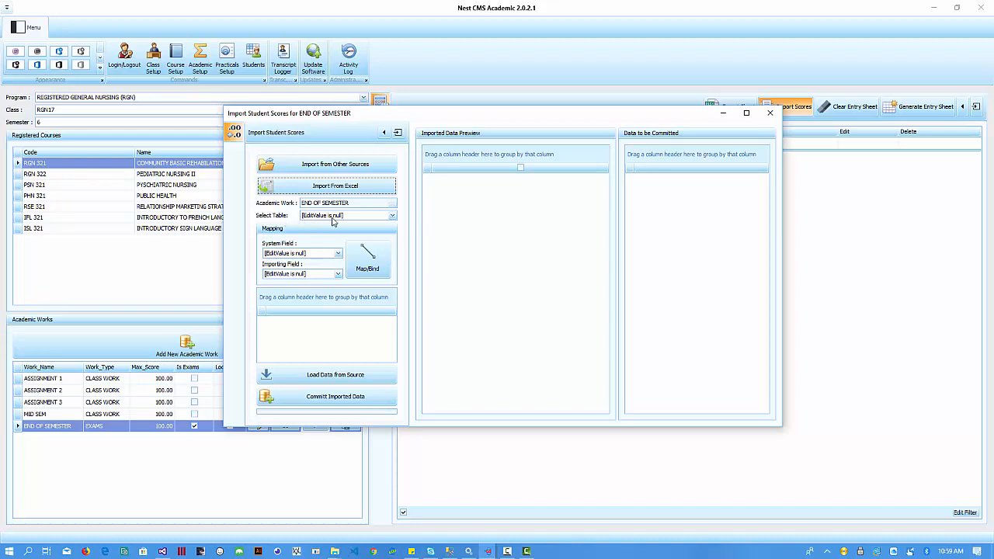
- Load the RGN17 COMMUNITY BASIC REHABILITATION sheet into the Imported Data Preview and review it
{"action": "left_click", "coordinate": [374, 219]}
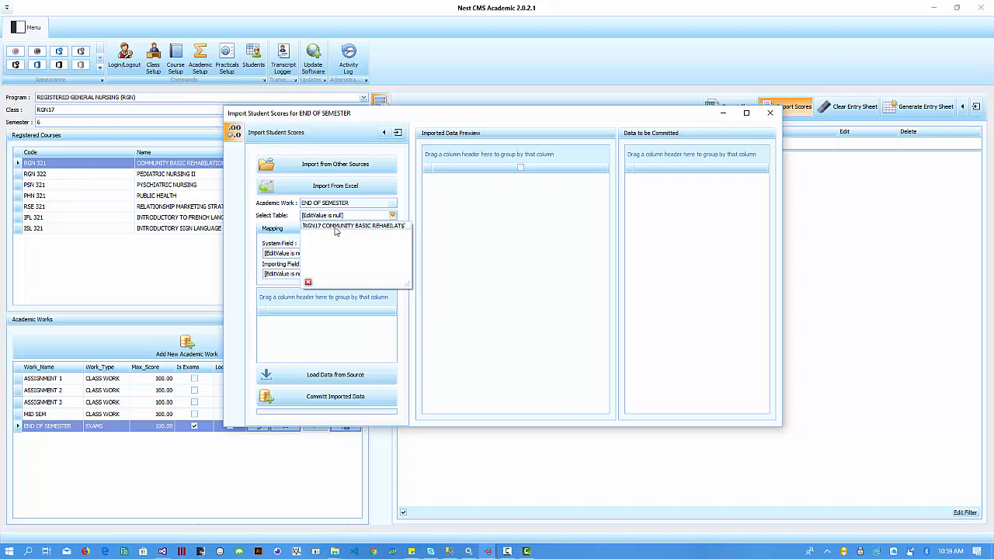
{"action": "left_click", "coordinate": [339, 228]}
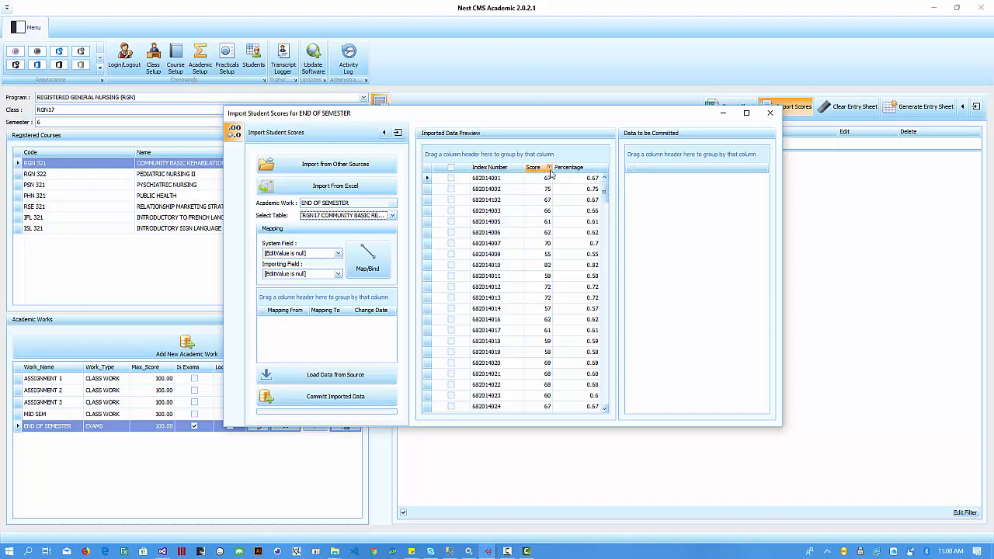
{"action": "left_click_drag", "start_coordinate": [597, 197], "coordinate": [621, 196]}
{"action": "left_click_drag", "start_coordinate": [606, 201], "coordinate": [620, 393]}
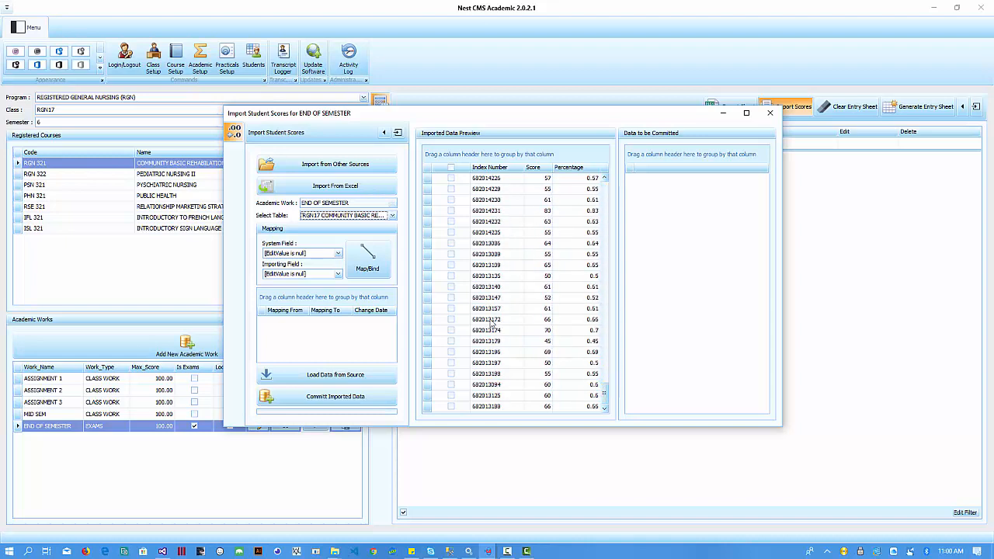
{"action": "left_click", "coordinate": [392, 216]}
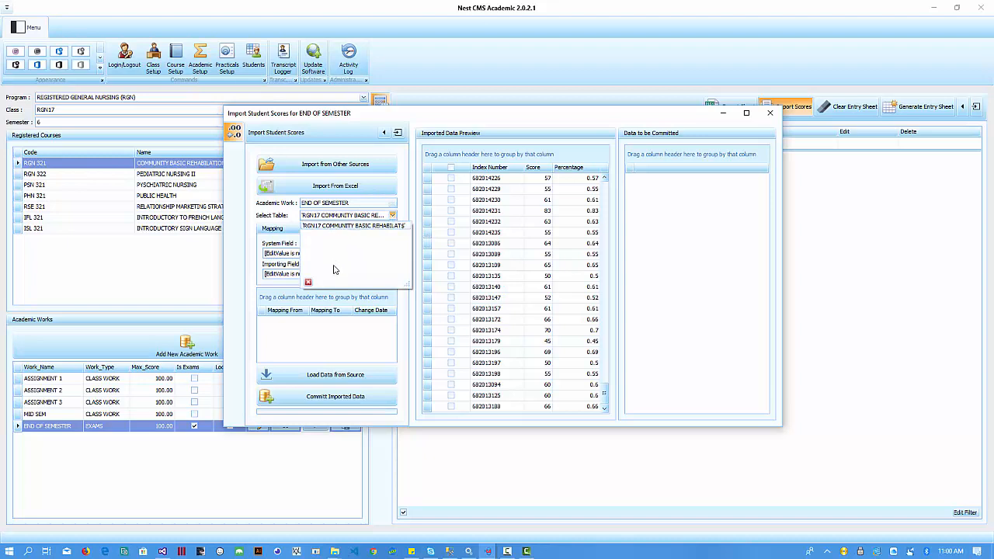
- Bind the workbook's Index Number column to the IndexNumber system field
{"action": "left_click", "coordinate": [417, 196]}
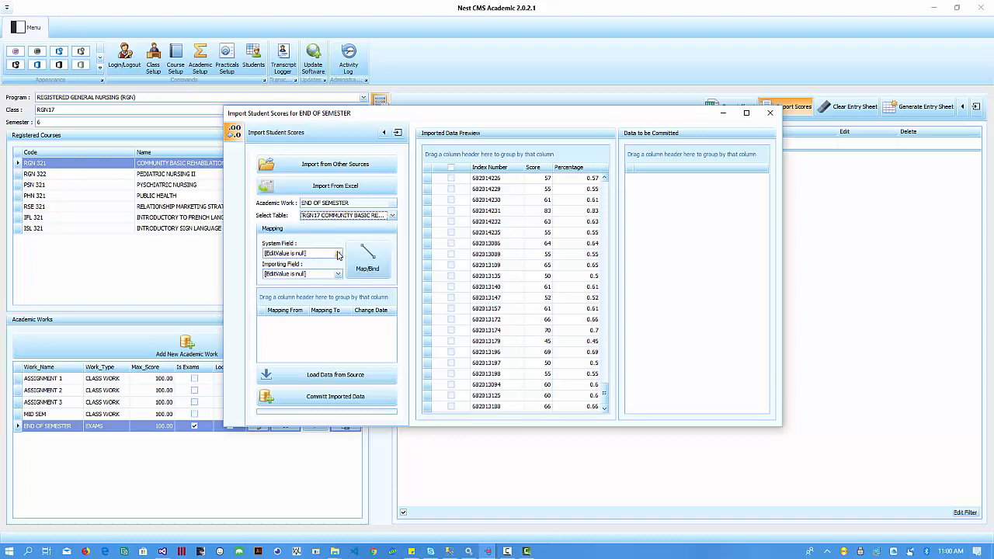
{"action": "left_click", "coordinate": [337, 254]}
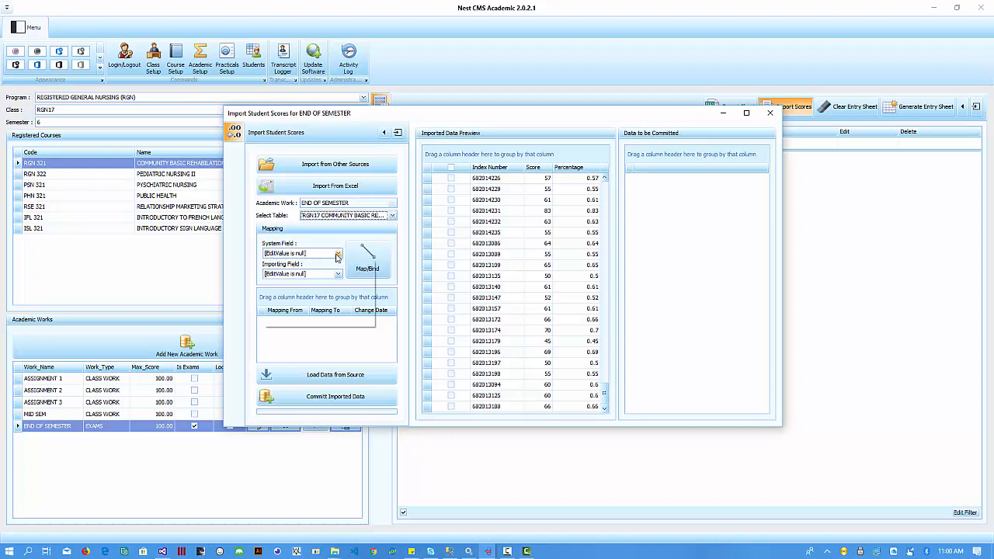
{"action": "left_click", "coordinate": [337, 255]}
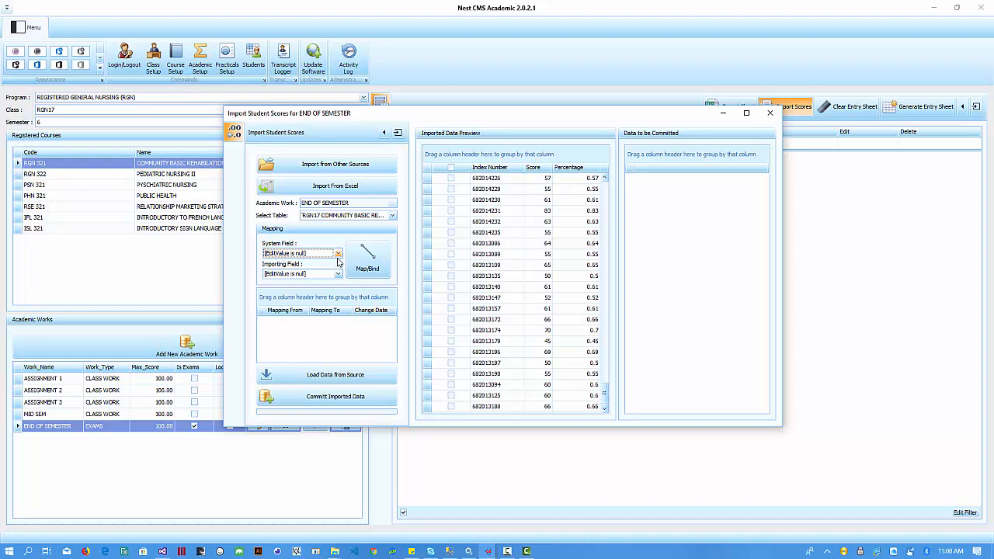
{"action": "left_click", "coordinate": [338, 255]}
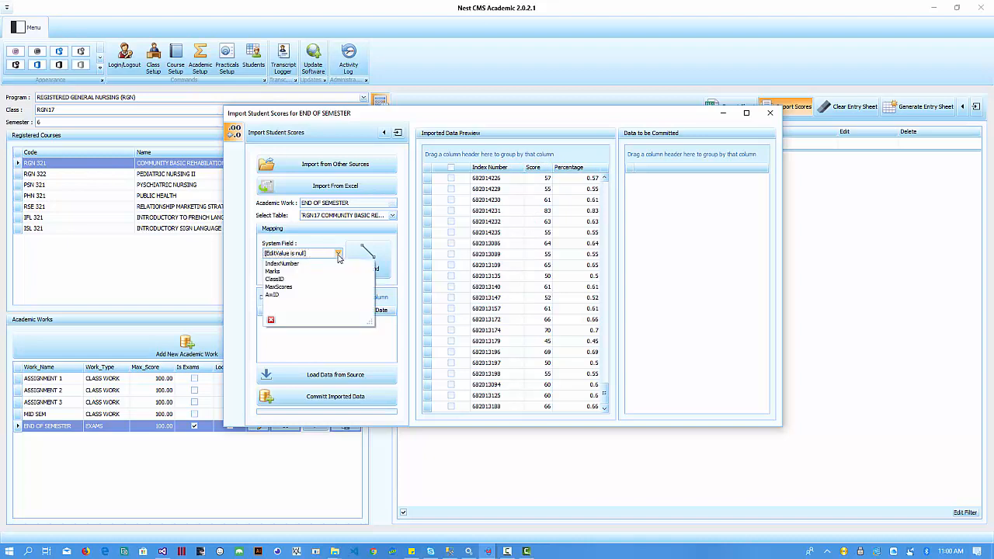
{"action": "left_click", "coordinate": [289, 264]}
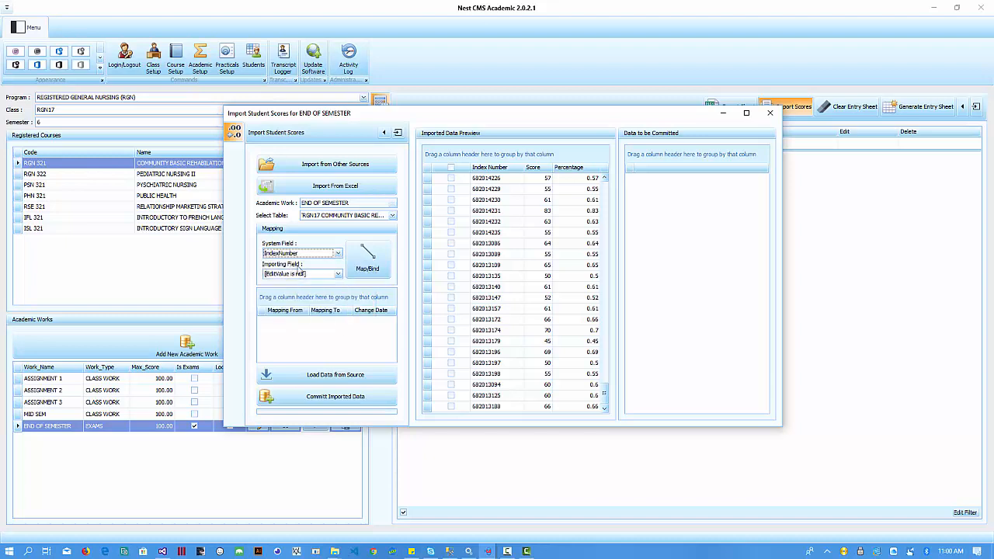
{"action": "left_click", "coordinate": [338, 276]}
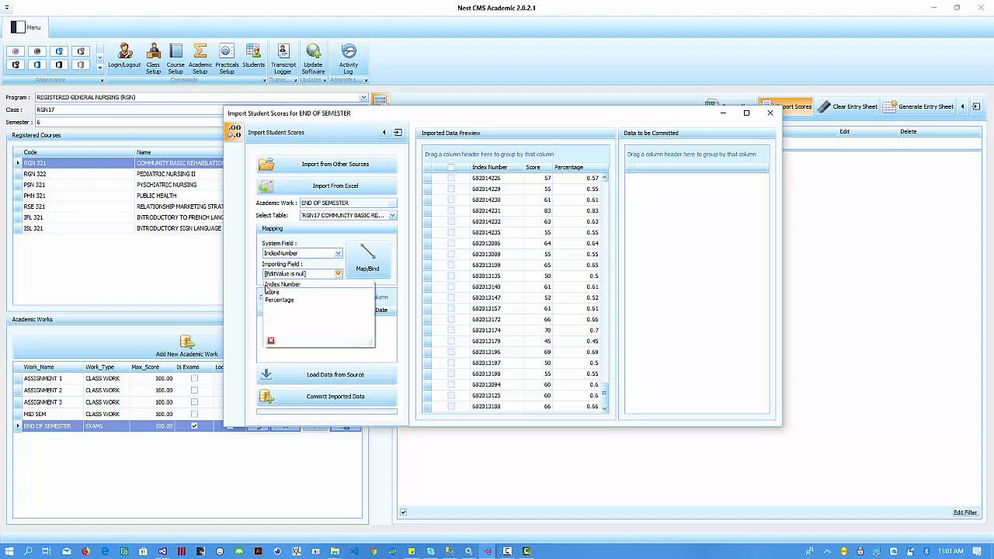
{"action": "left_click", "coordinate": [300, 285]}
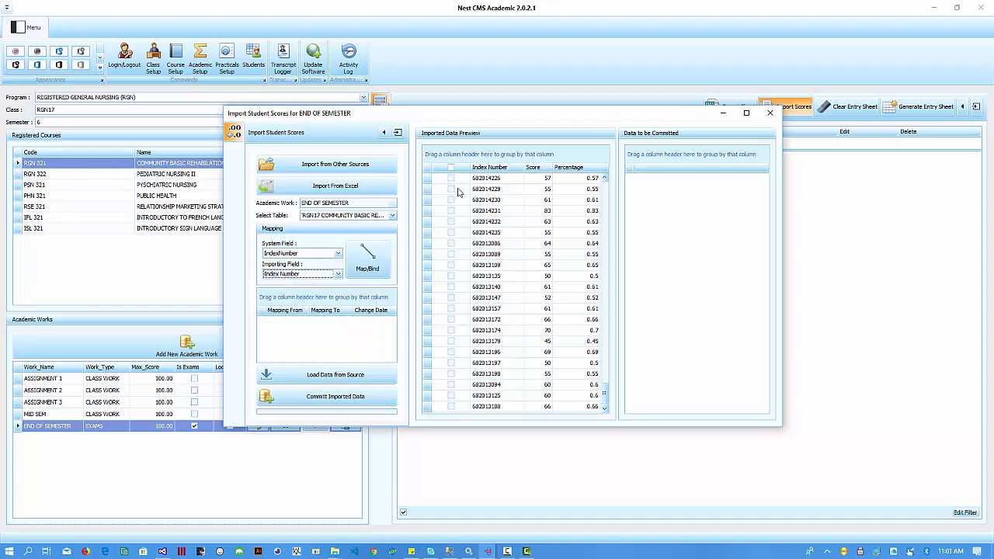
{"action": "left_click", "coordinate": [489, 167]}
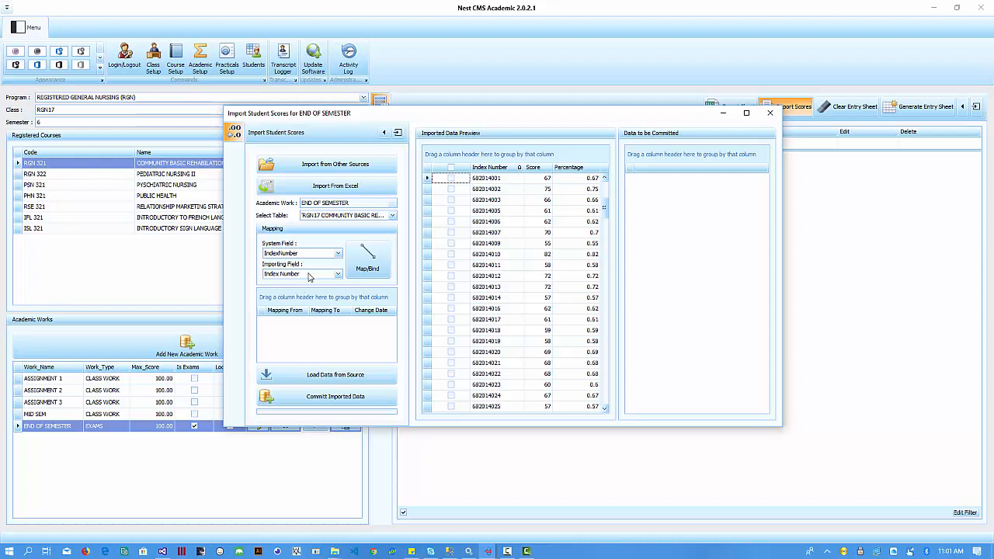
{"action": "left_click", "coordinate": [368, 260]}
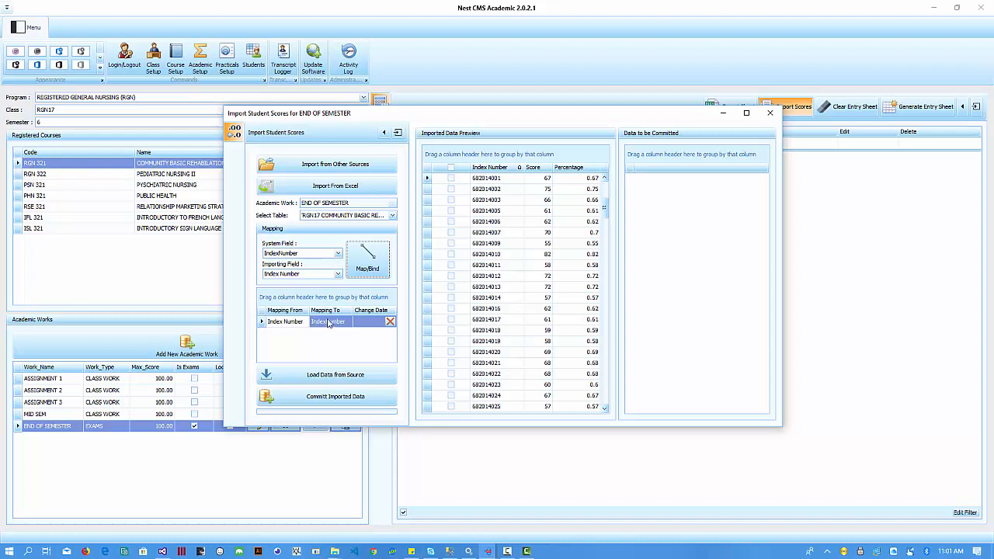
- Bind the workbook's Score column to the Marks system field
{"action": "left_click", "coordinate": [338, 254]}
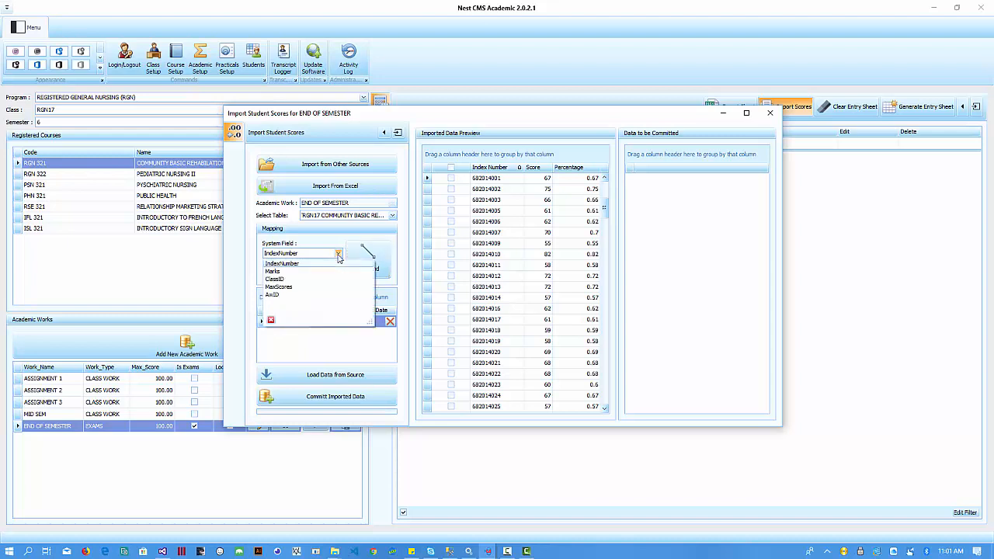
{"action": "left_click", "coordinate": [295, 272]}
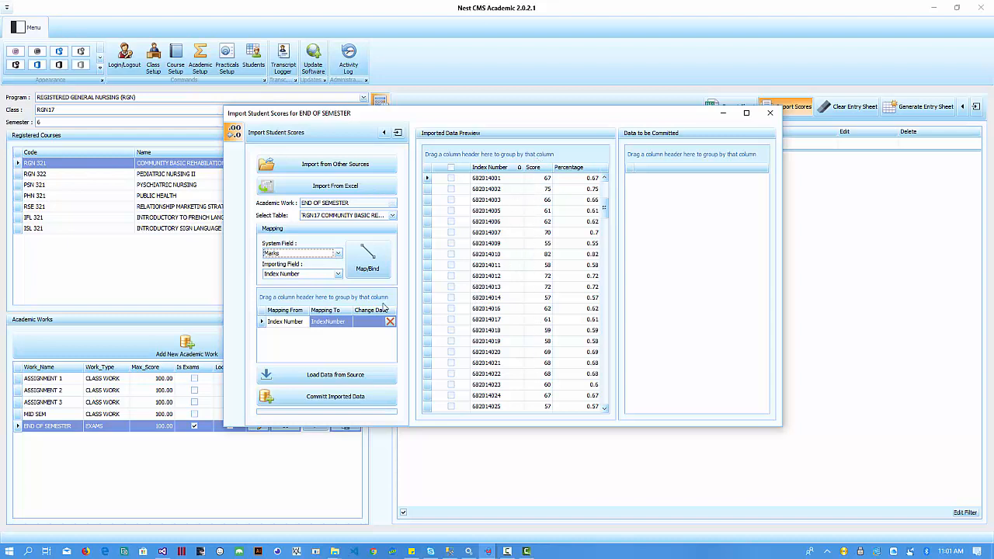
{"action": "left_click", "coordinate": [338, 274]}
{"action": "left_click", "coordinate": [281, 293]}
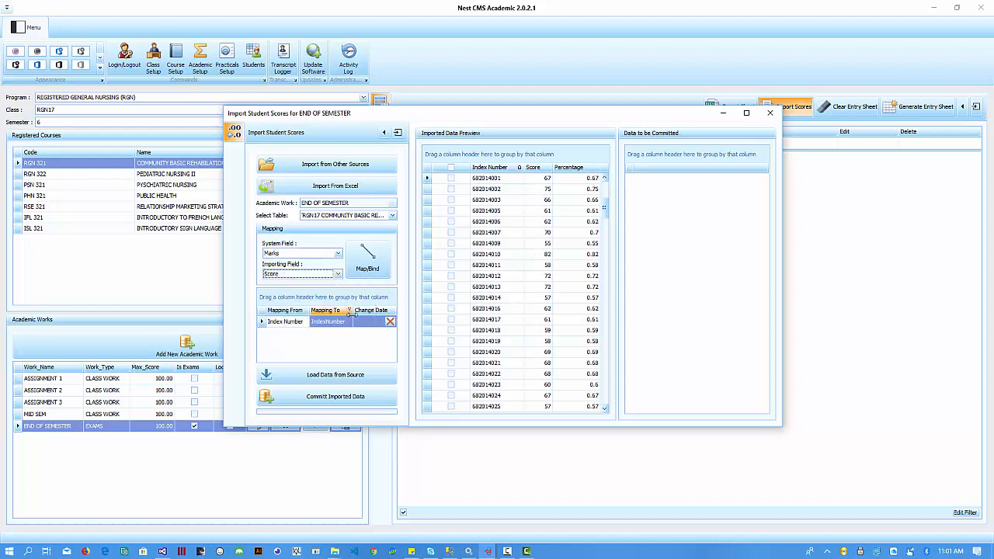
{"action": "left_click", "coordinate": [372, 263]}
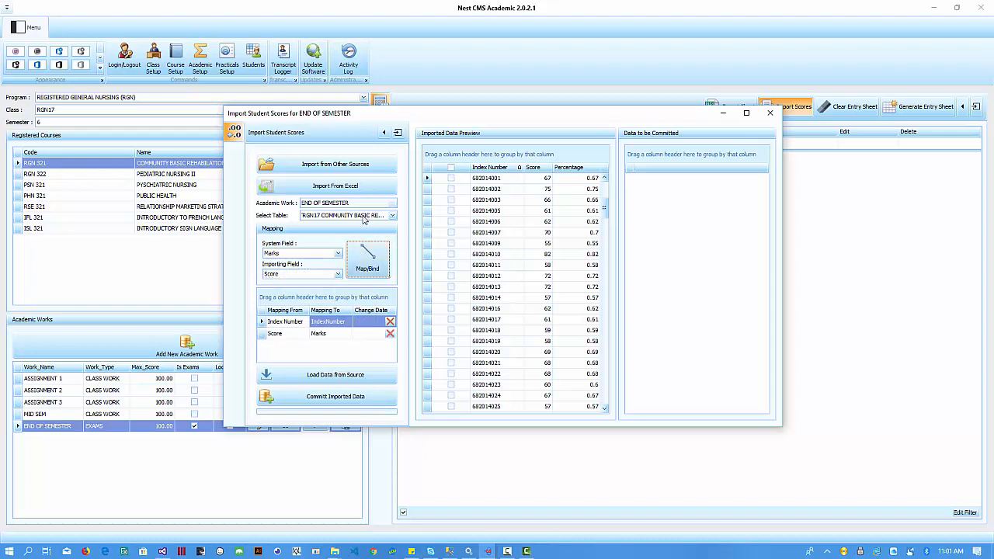
{"action": "left_click", "coordinate": [339, 257]}
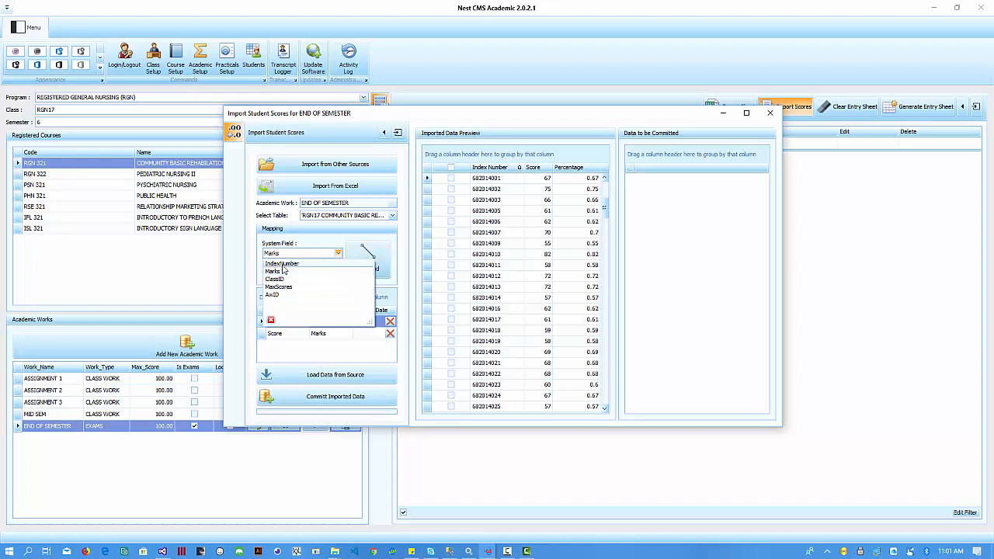
{"action": "left_click", "coordinate": [375, 256]}
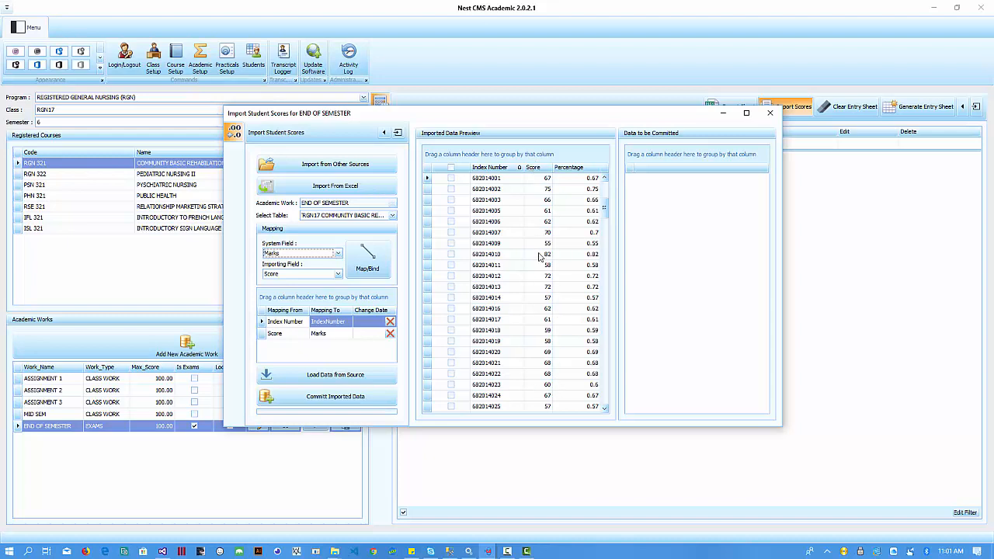
- Tick each student row's checkbox in the preview, then the header select-all box
{"action": "left_click_drag", "start_coordinate": [600, 208], "coordinate": [596, 178]}
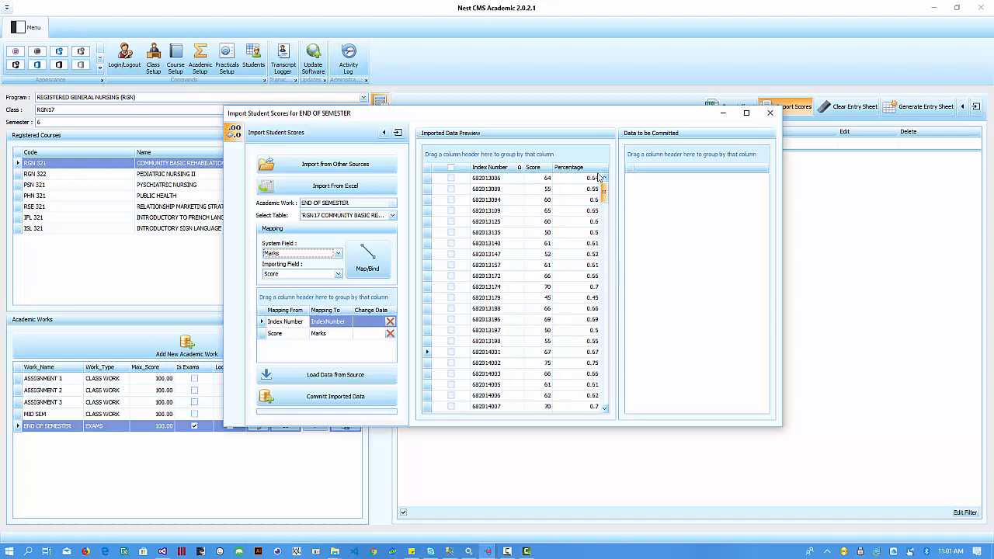
{"action": "left_click", "coordinate": [450, 178]}
{"action": "left_click", "coordinate": [450, 189]}
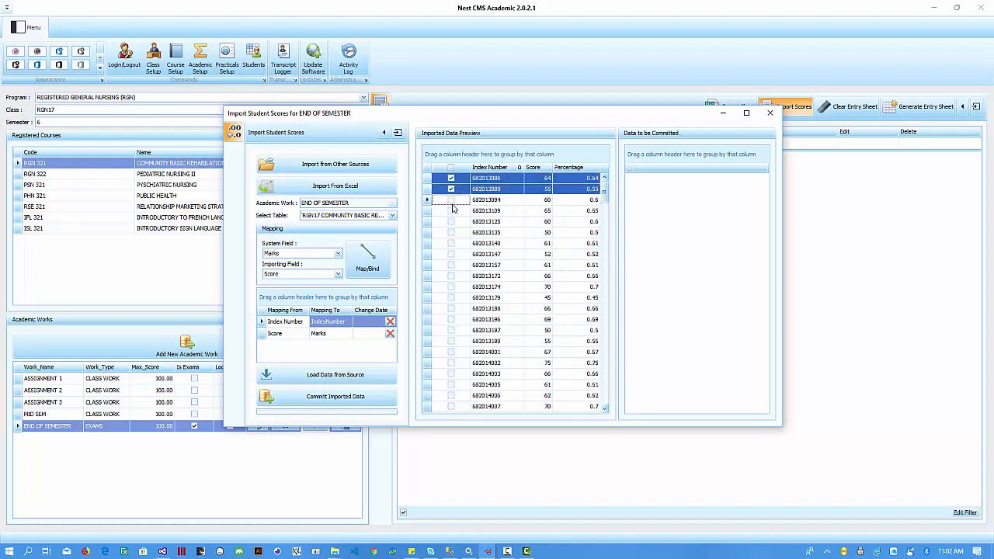
{"action": "left_click", "coordinate": [450, 199]}
{"action": "left_click", "coordinate": [450, 210]}
{"action": "left_click", "coordinate": [450, 221]}
{"action": "left_click", "coordinate": [450, 232]}
{"action": "left_click", "coordinate": [451, 243]}
{"action": "left_click", "coordinate": [451, 254]}
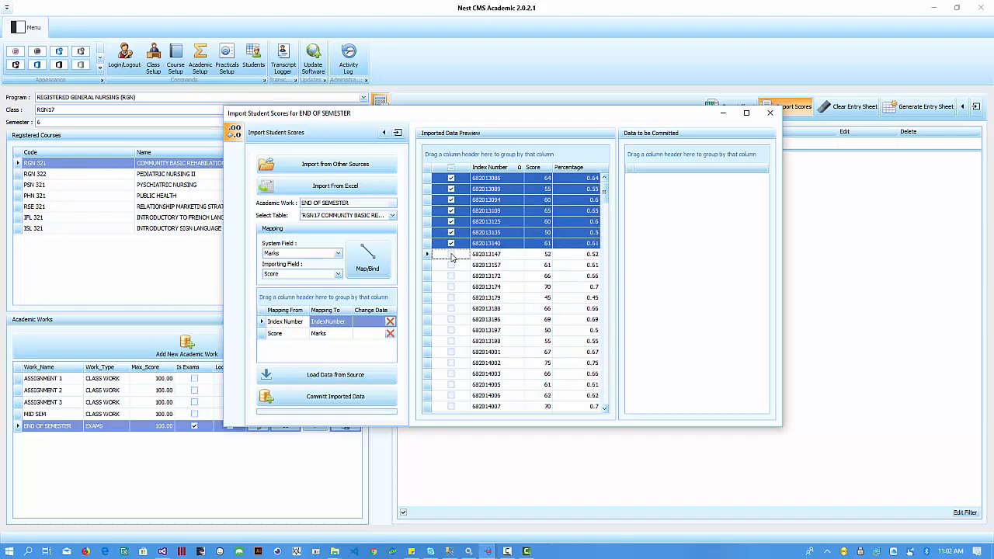
{"action": "left_click", "coordinate": [450, 265]}
{"action": "left_click", "coordinate": [450, 276]}
{"action": "left_click", "coordinate": [451, 286]}
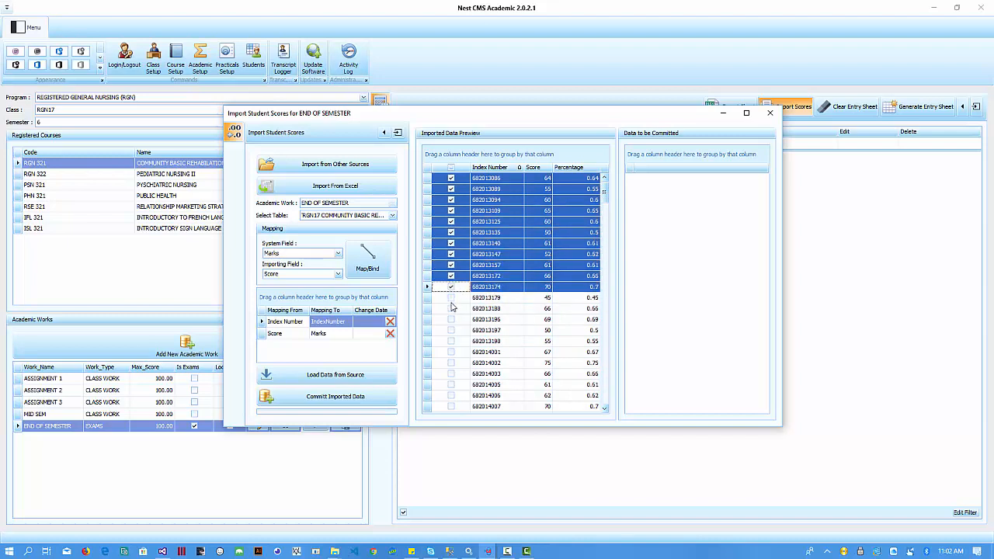
{"action": "left_click", "coordinate": [450, 319]}
{"action": "left_click", "coordinate": [450, 308]}
{"action": "left_click", "coordinate": [451, 299]}
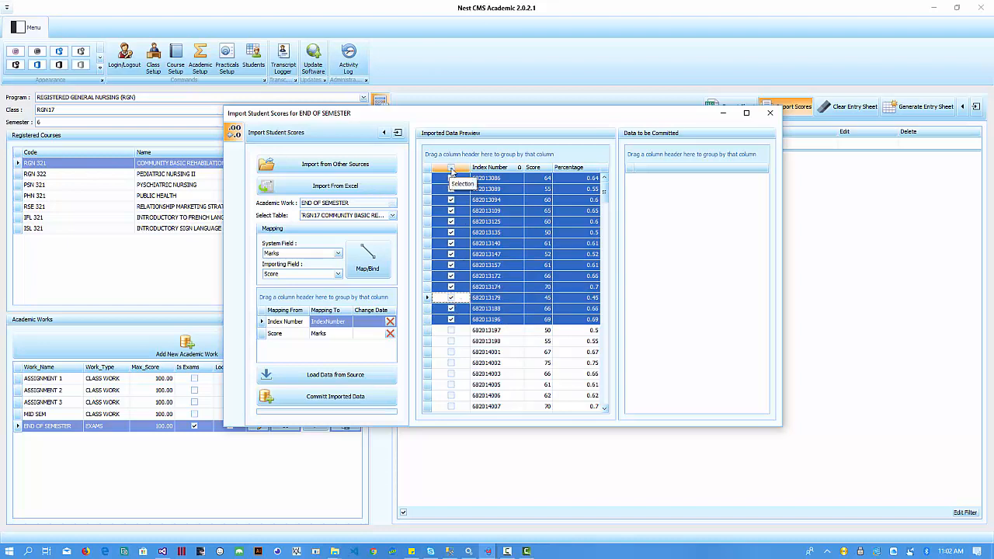
{"action": "left_click", "coordinate": [451, 168]}
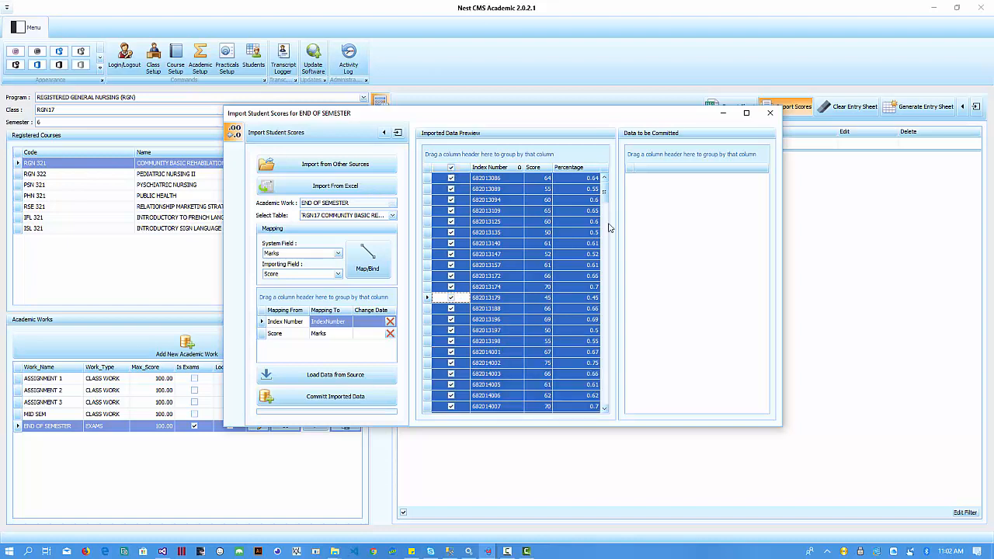
{"action": "left_click_drag", "start_coordinate": [604, 191], "coordinate": [603, 398]}
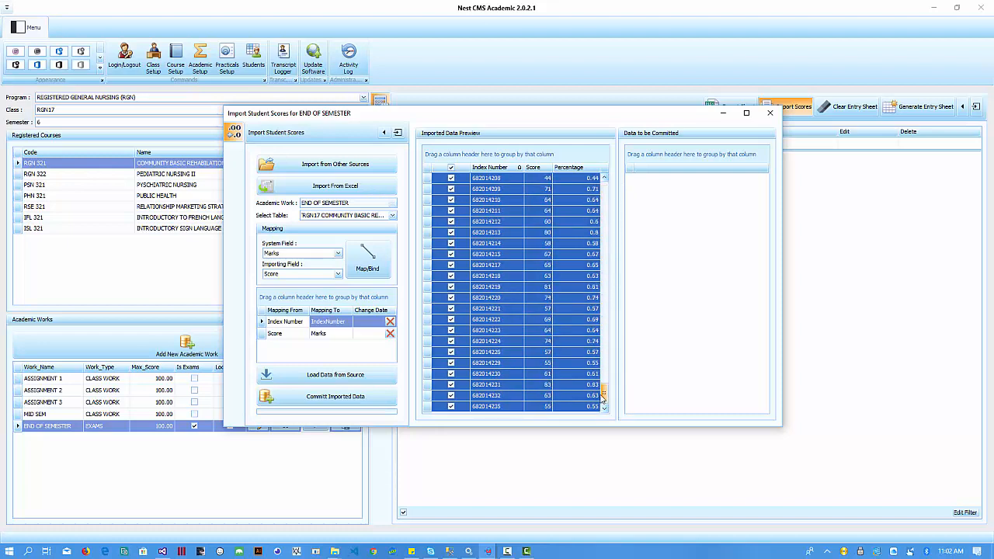
- Load the marked rows into the commit list and sort it by index
{"action": "left_click", "coordinate": [325, 378]}
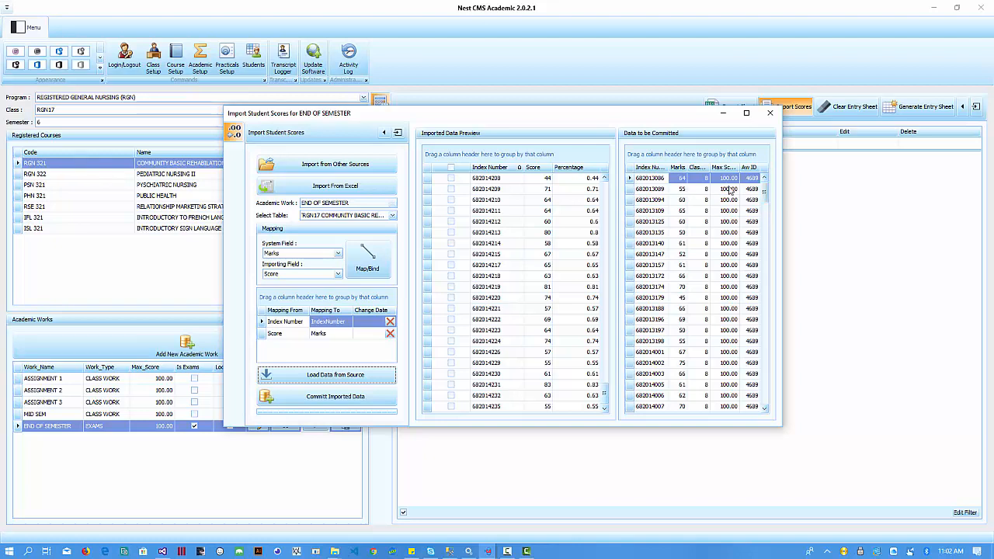
{"action": "left_click", "coordinate": [652, 180]}
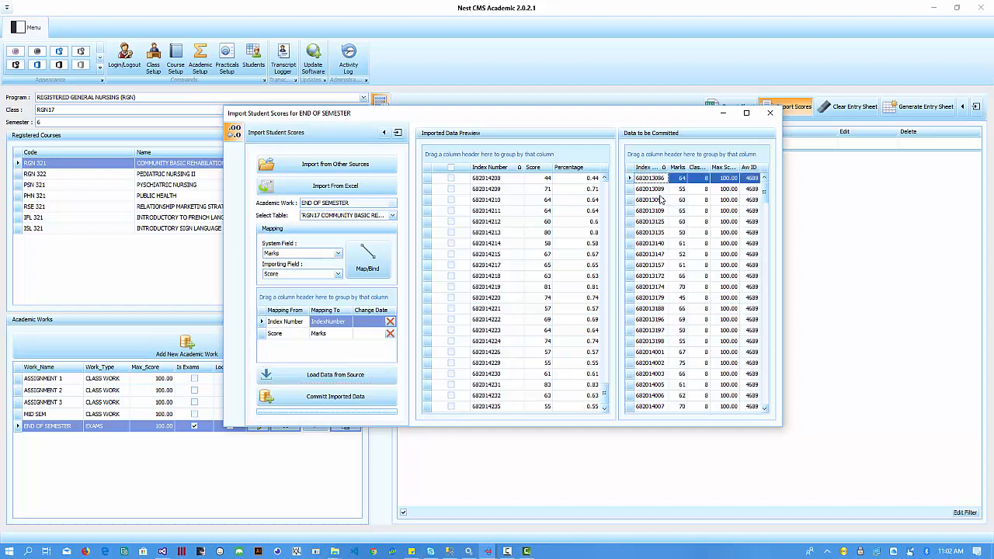
{"action": "left_click", "coordinate": [650, 167]}
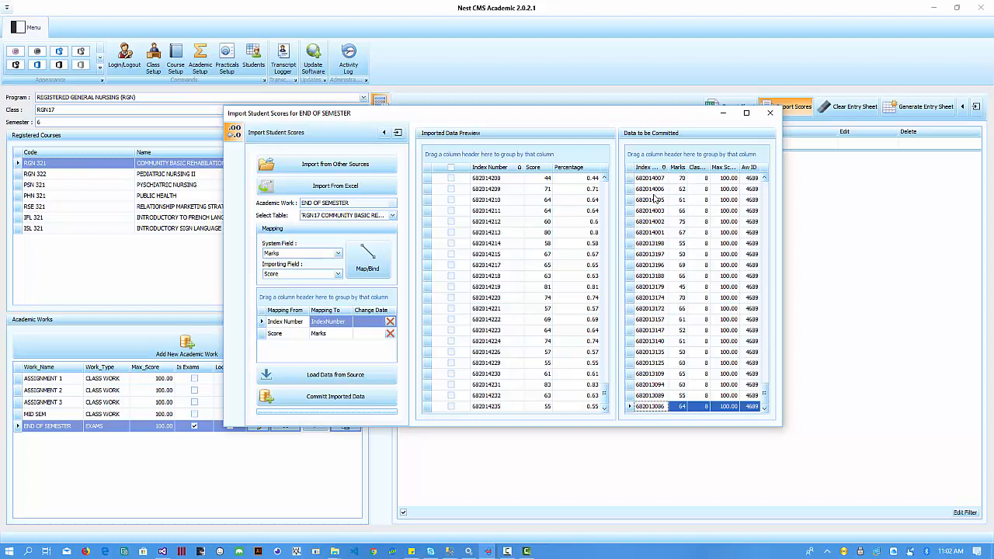
- Sort the preview by Index Number ascending and select the first row's index and score
{"action": "left_click", "coordinate": [505, 169]}
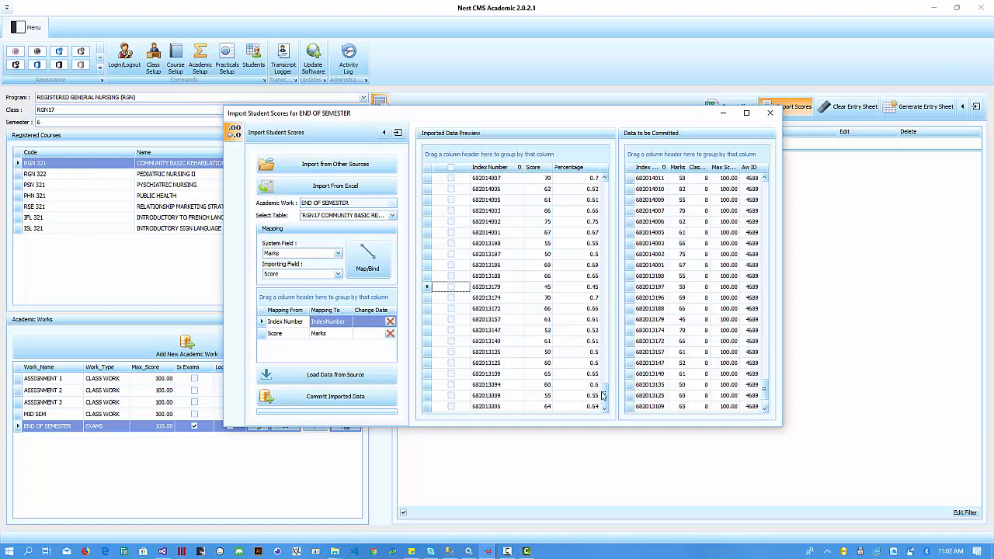
{"action": "left_click_drag", "start_coordinate": [604, 394], "coordinate": [621, 174]}
{"action": "left_click", "coordinate": [494, 167]}
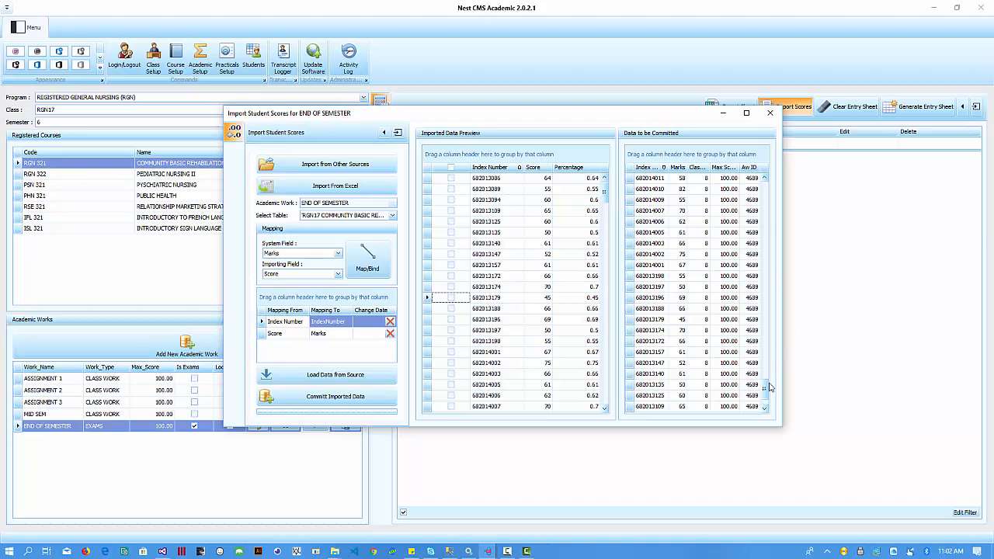
{"action": "left_click_drag", "start_coordinate": [765, 388], "coordinate": [767, 152]}
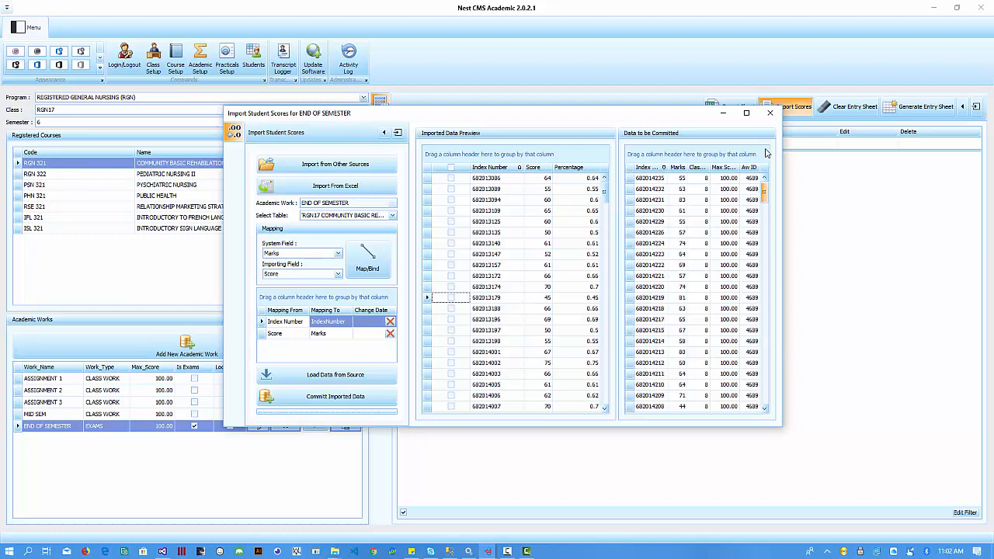
{"action": "left_click", "coordinate": [490, 168]}
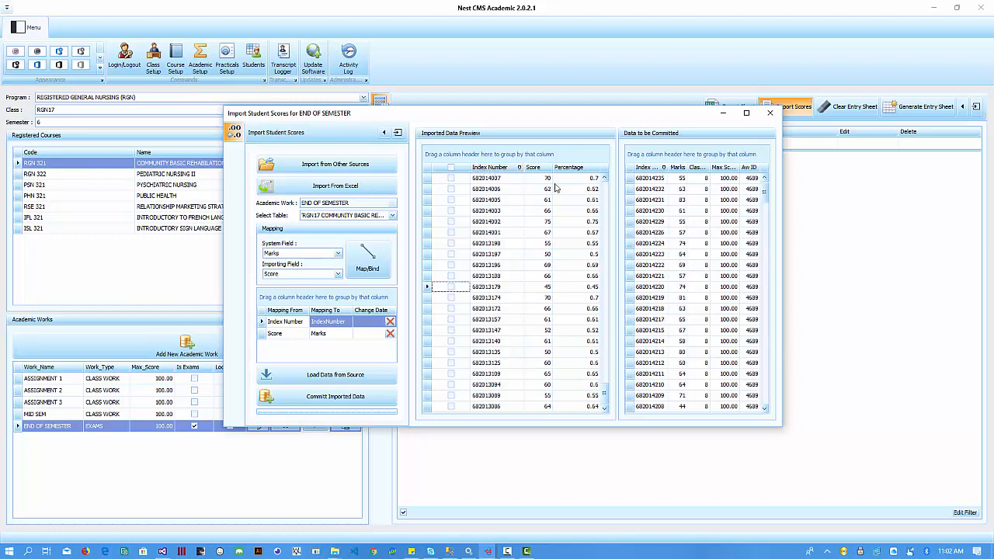
{"action": "left_click", "coordinate": [651, 168]}
{"action": "left_click_drag", "start_coordinate": [766, 192], "coordinate": [771, 172]}
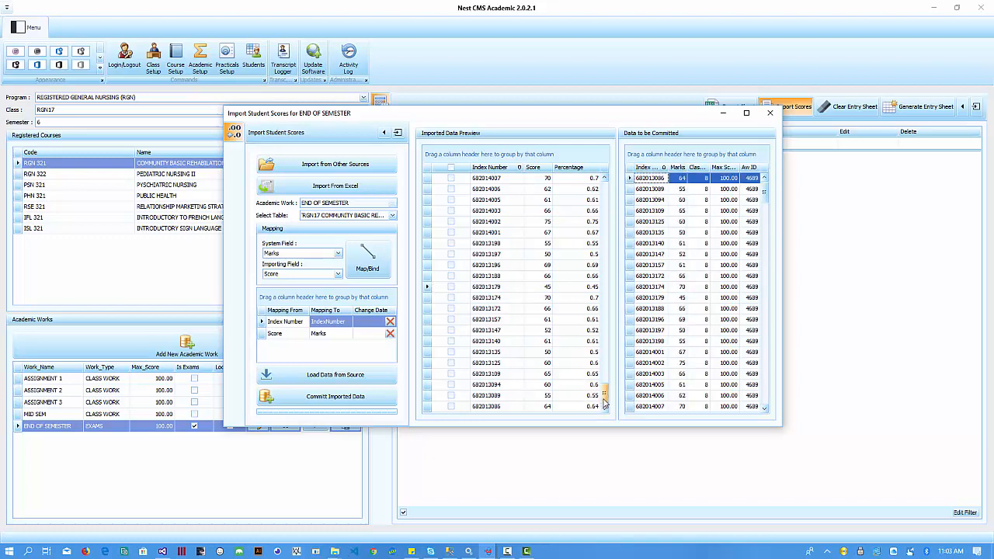
{"action": "left_click_drag", "start_coordinate": [605, 403], "coordinate": [605, 190]}
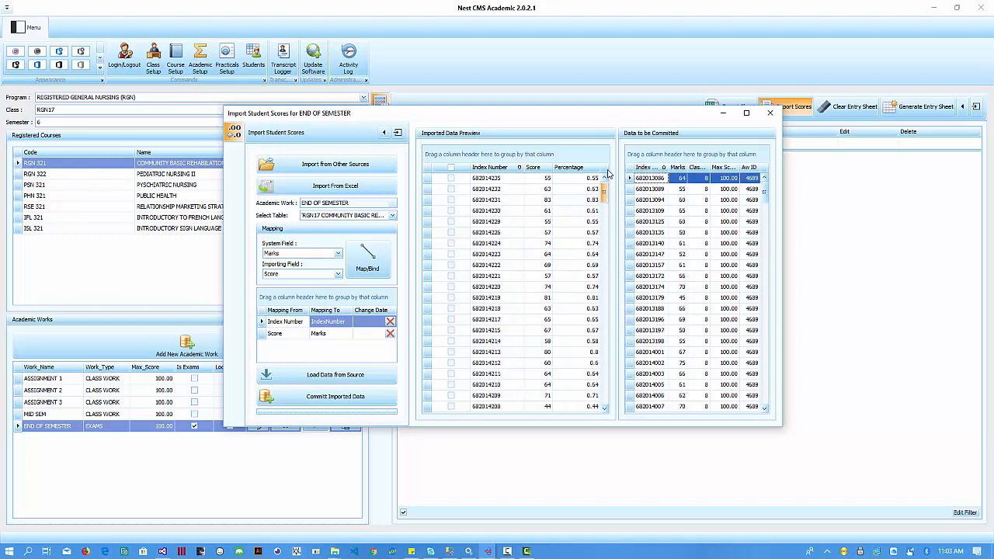
{"action": "left_click", "coordinate": [497, 169]}
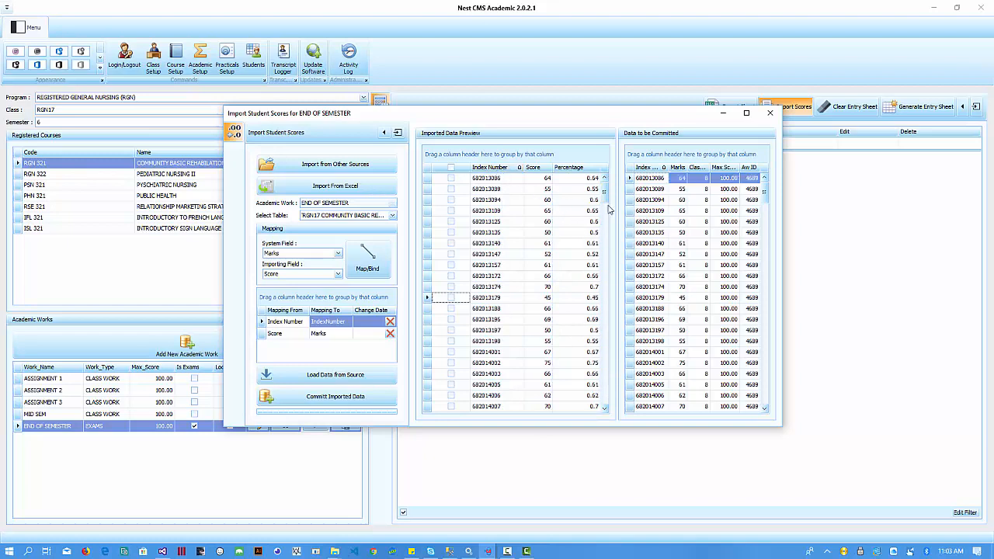
{"action": "mouse_move", "coordinate": [605, 194]}
{"action": "left_mouse_down"}
{"action": "mouse_move", "coordinate": [604, 395]}
{"action": "mouse_move", "coordinate": [609, 186]}
{"action": "left_mouse_up"}
{"action": "left_click", "coordinate": [494, 179]}
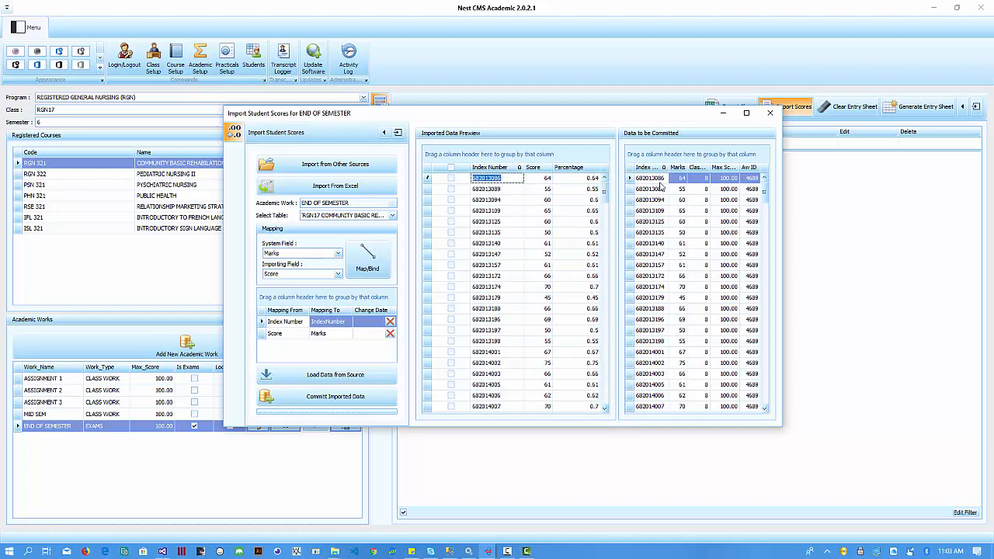
{"action": "left_click", "coordinate": [544, 180]}
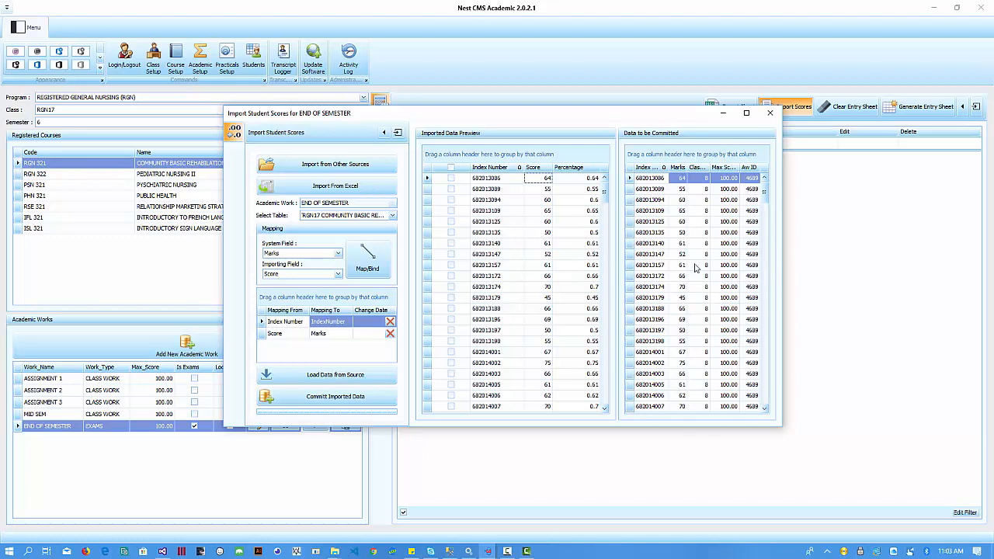
{"action": "left_click", "coordinate": [682, 365]}
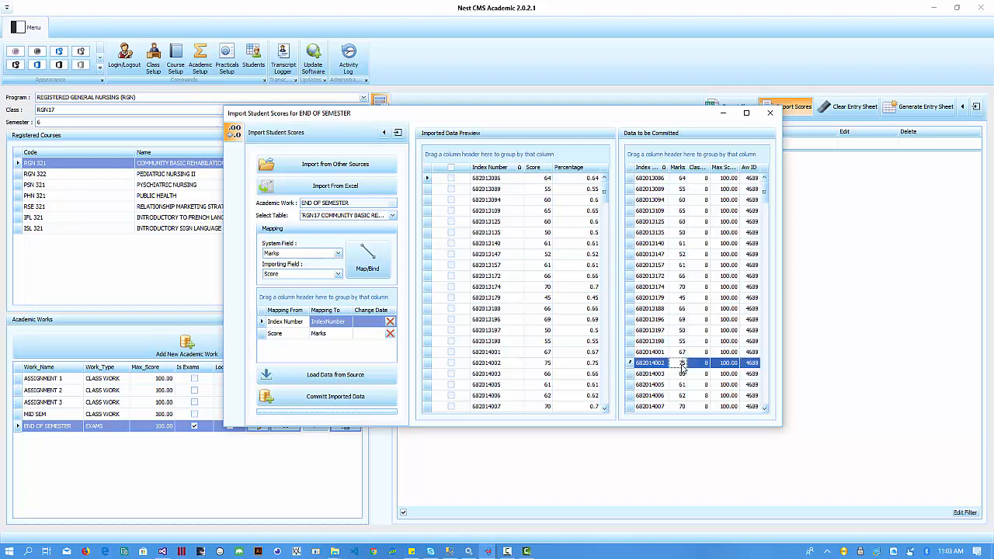
{"action": "left_click", "coordinate": [501, 365]}
{"action": "left_click", "coordinate": [547, 362]}
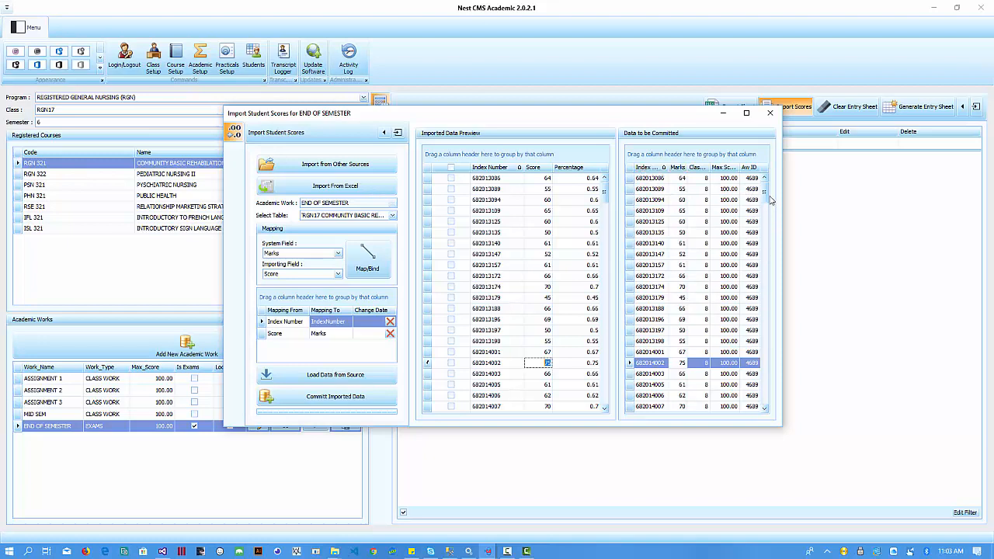
{"action": "left_click_drag", "start_coordinate": [765, 191], "coordinate": [781, 416]}
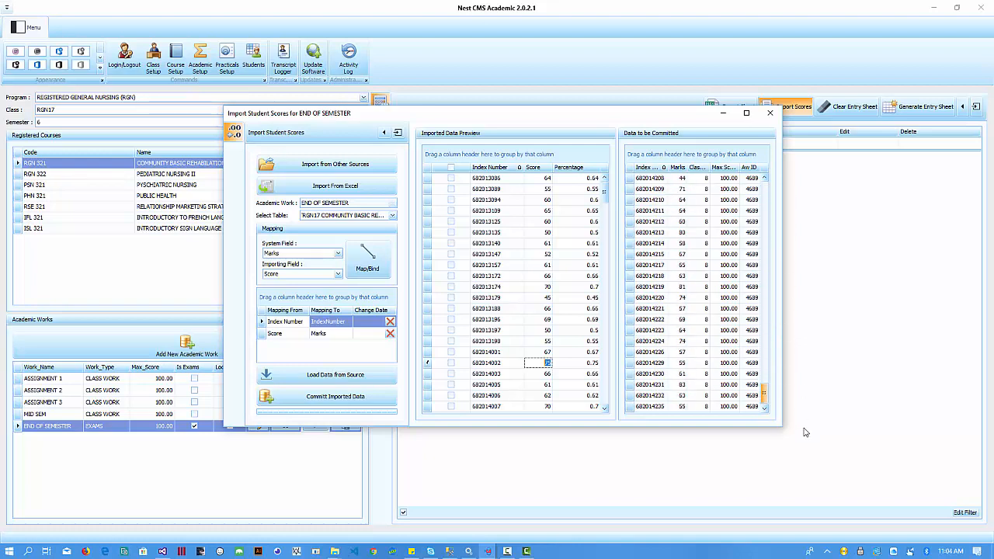
- Commit the 224 students' imported marks and close the Import Student Scores window
{"action": "left_click", "coordinate": [351, 400]}
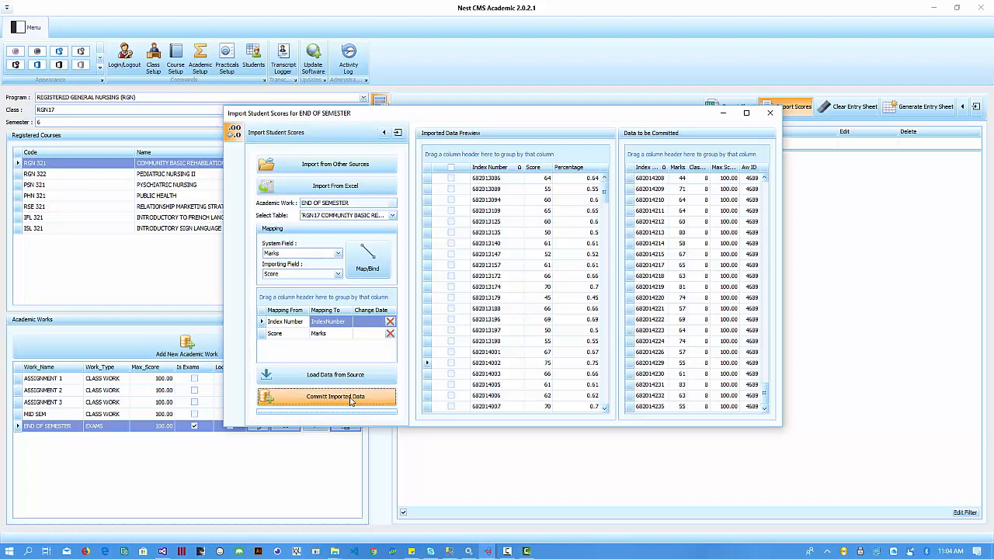
{"action": "mouse_move", "coordinate": [531, 514]}
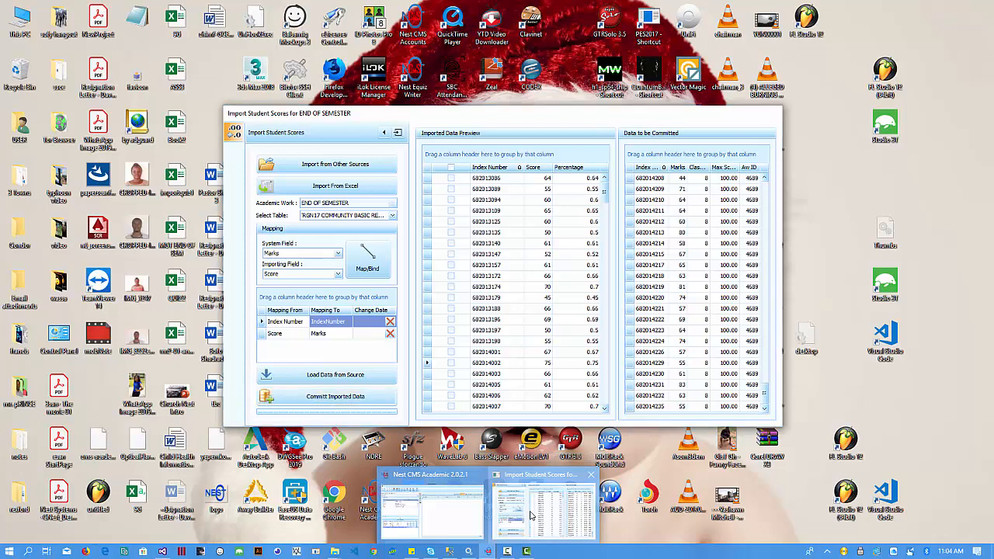
{"action": "left_click", "coordinate": [531, 515]}
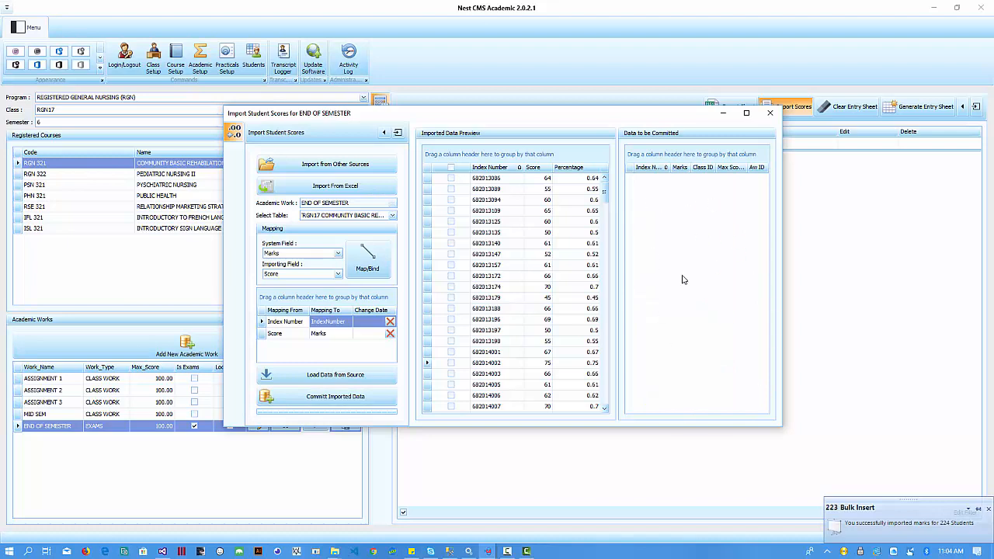
{"action": "left_click", "coordinate": [770, 114]}
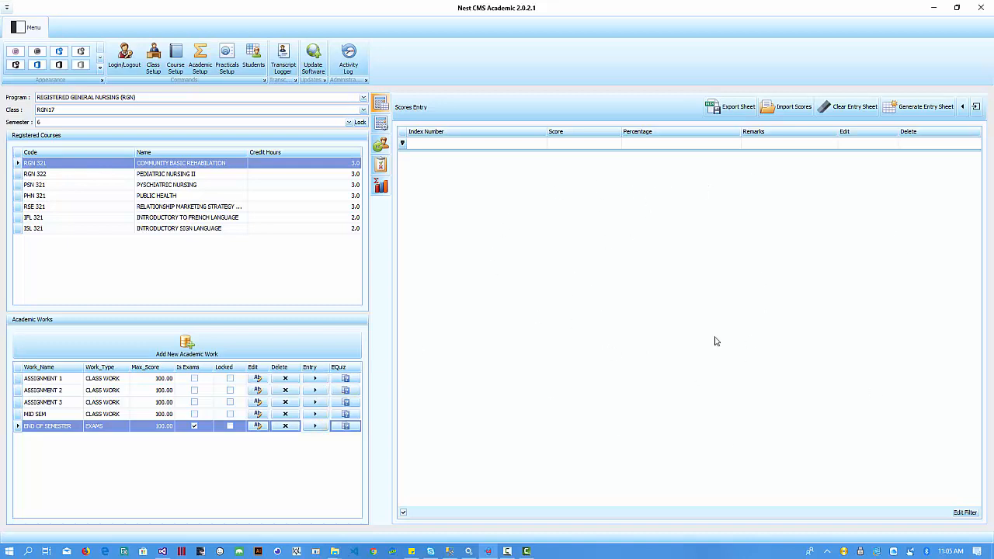
- Load END OF SEMESTER into the Scores Entry grid and browse the first students' rows
{"action": "left_click", "coordinate": [315, 427]}
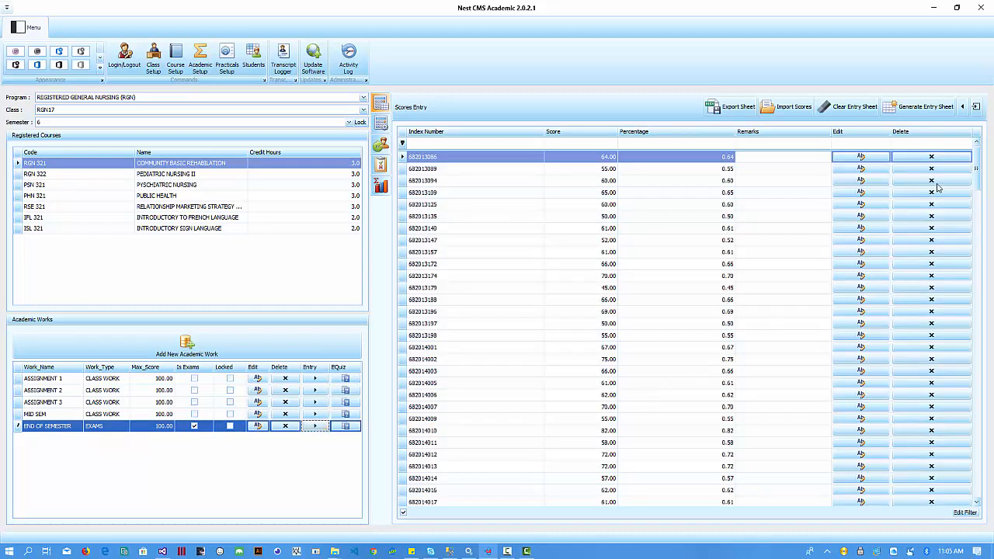
{"action": "left_click_drag", "start_coordinate": [977, 159], "coordinate": [988, 138]}
{"action": "left_click", "coordinate": [625, 181]}
{"action": "left_click", "coordinate": [712, 194]}
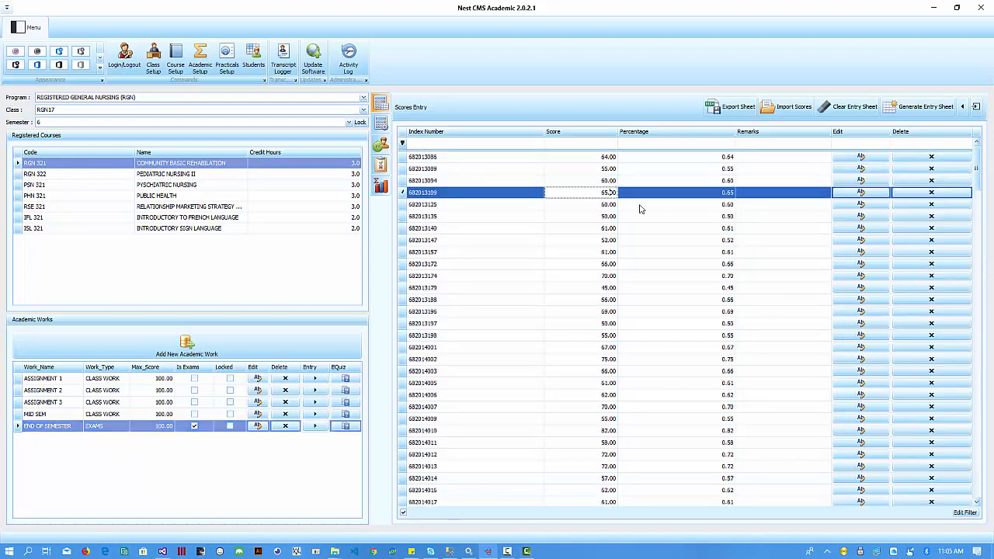
{"action": "left_click", "coordinate": [694, 205]}
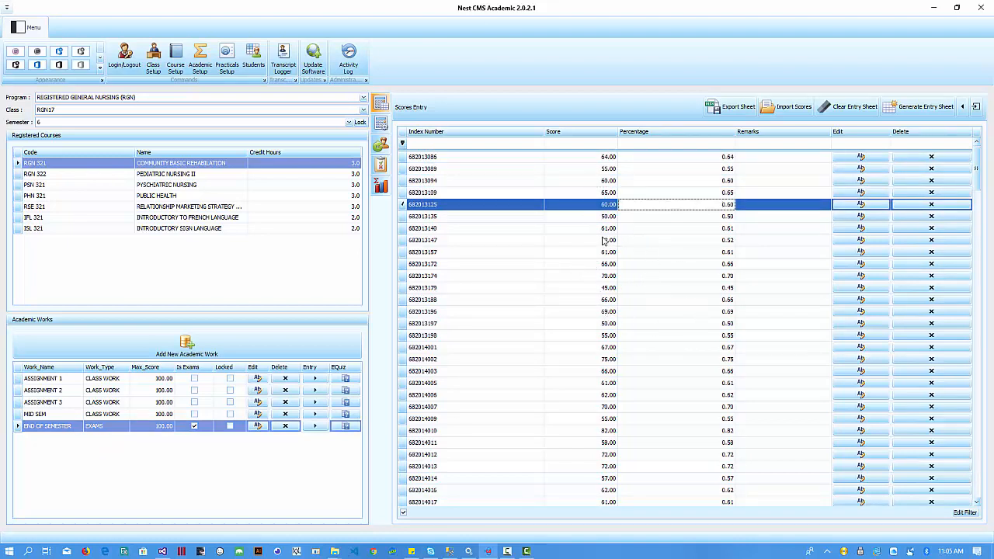
{"action": "mouse_move", "coordinate": [980, 165]}
{"action": "left_mouse_down"}
{"action": "mouse_move", "coordinate": [966, 409]}
{"action": "mouse_move", "coordinate": [965, 152]}
{"action": "left_mouse_up"}
- Raise the student scored 52 to 55 and save the change
{"action": "left_click", "coordinate": [856, 159]}
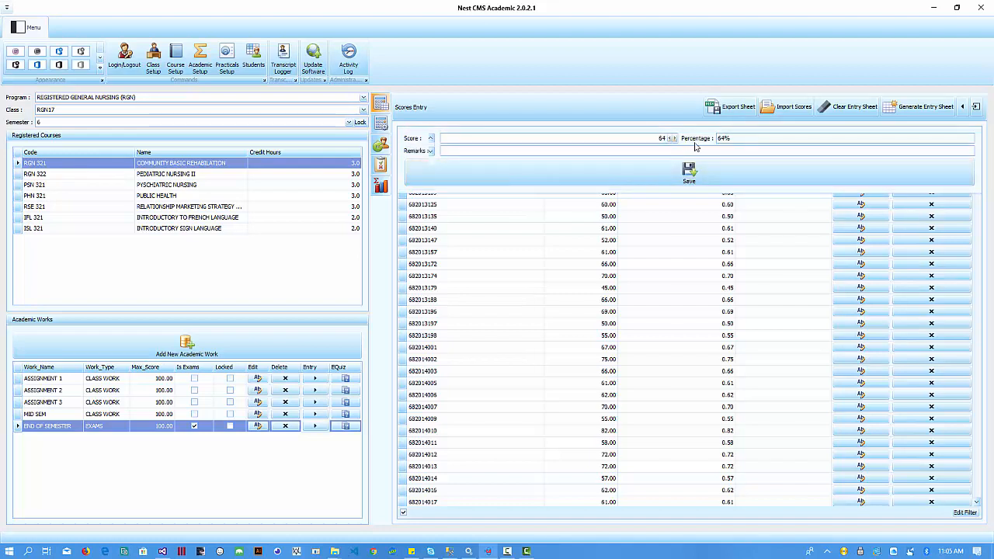
{"action": "left_click", "coordinate": [699, 173]}
{"action": "left_click", "coordinate": [861, 239]}
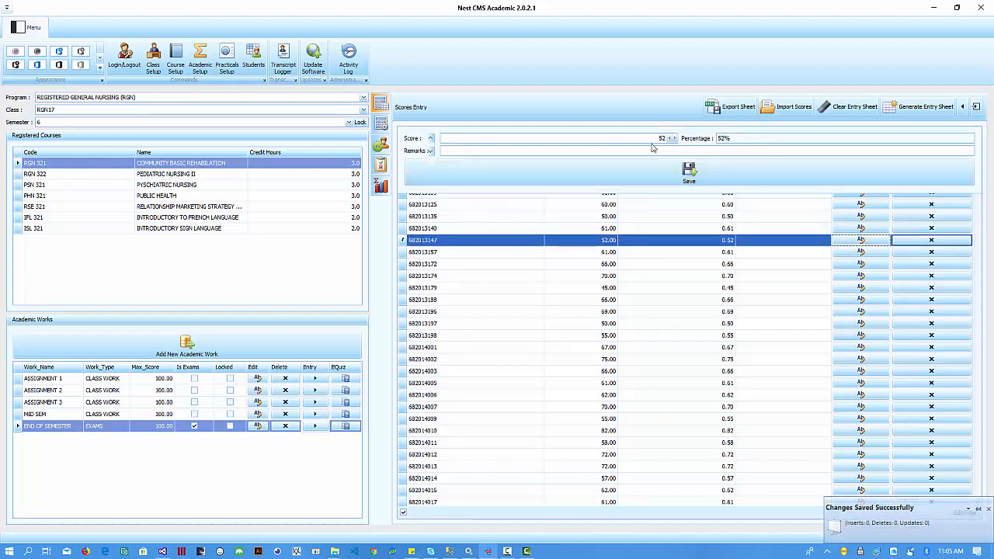
{"action": "left_click", "coordinate": [674, 140]}
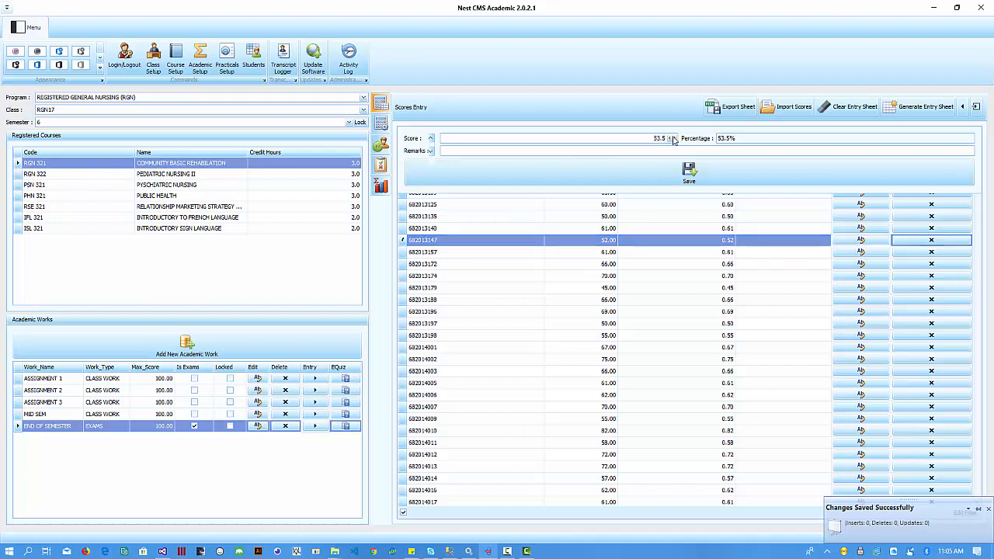
{"action": "left_click", "coordinate": [675, 140]}
{"action": "left_click", "coordinate": [677, 141]}
{"action": "left_click", "coordinate": [689, 176]}
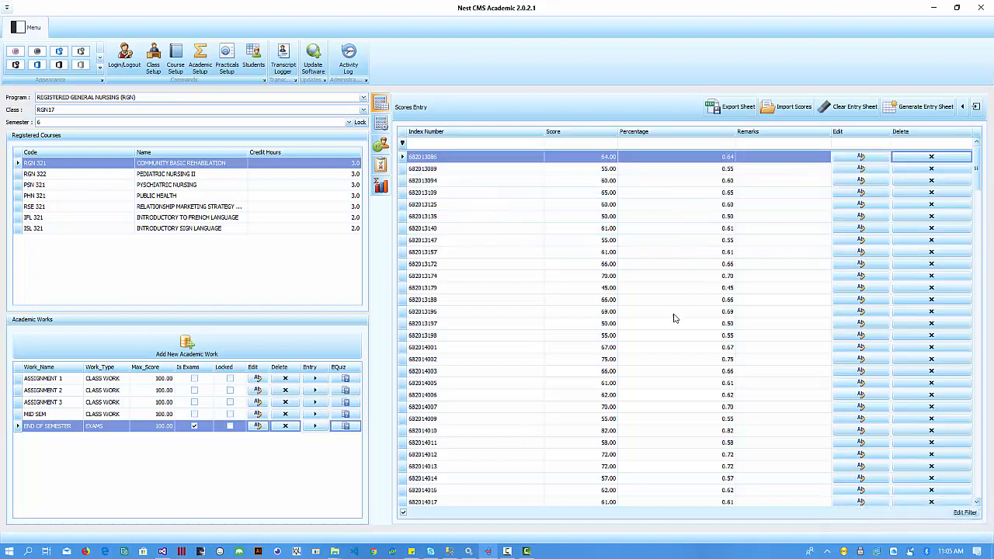
- Change the student scored 68 to 88 and save it
{"action": "scroll", "coordinate": [674, 318], "scroll_direction": "down", "scroll_amount": 6}
{"action": "left_click", "coordinate": [859, 348]}
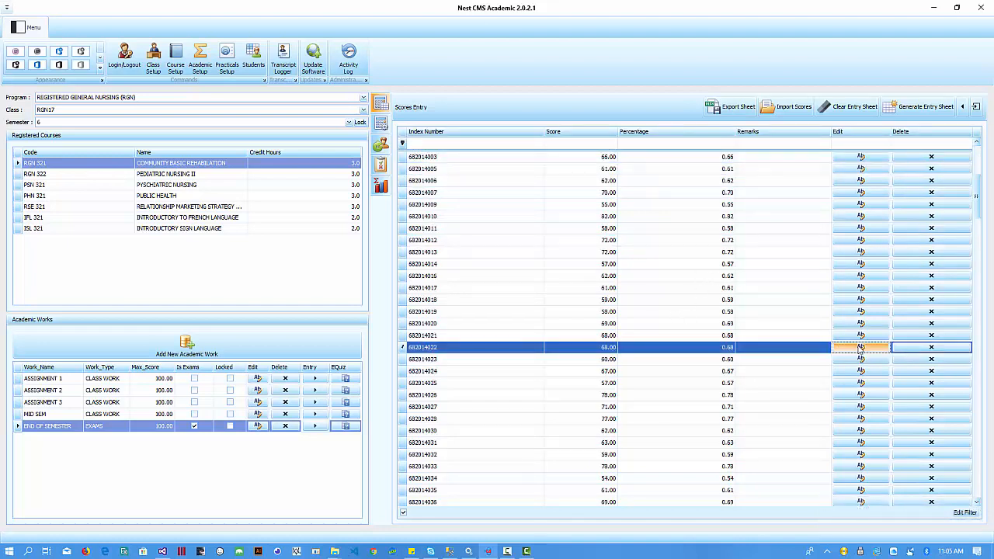
{"action": "left_click", "coordinate": [859, 348]}
{"action": "double_click", "coordinate": [661, 137]}
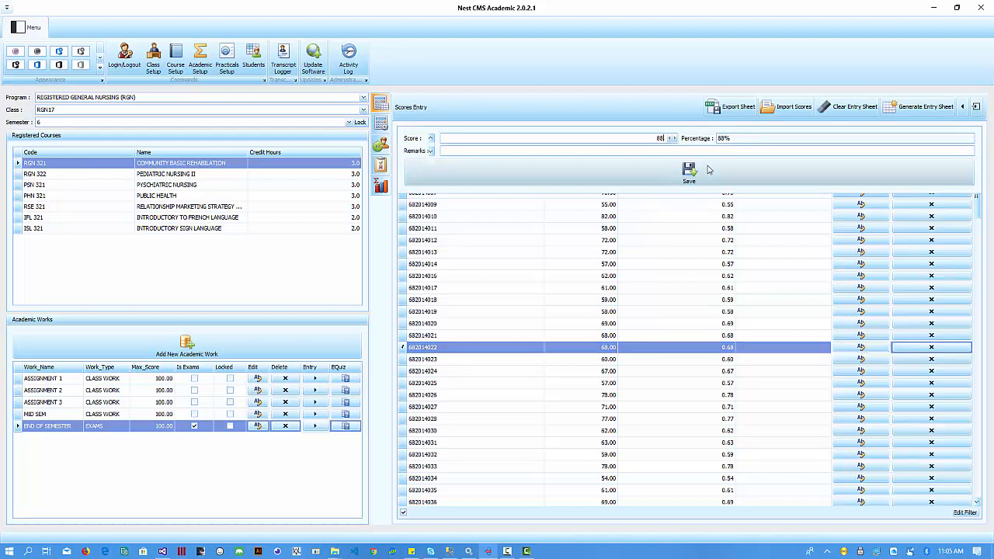
{"action": "type", "text": "88"}
{"action": "left_click", "coordinate": [690, 173]}
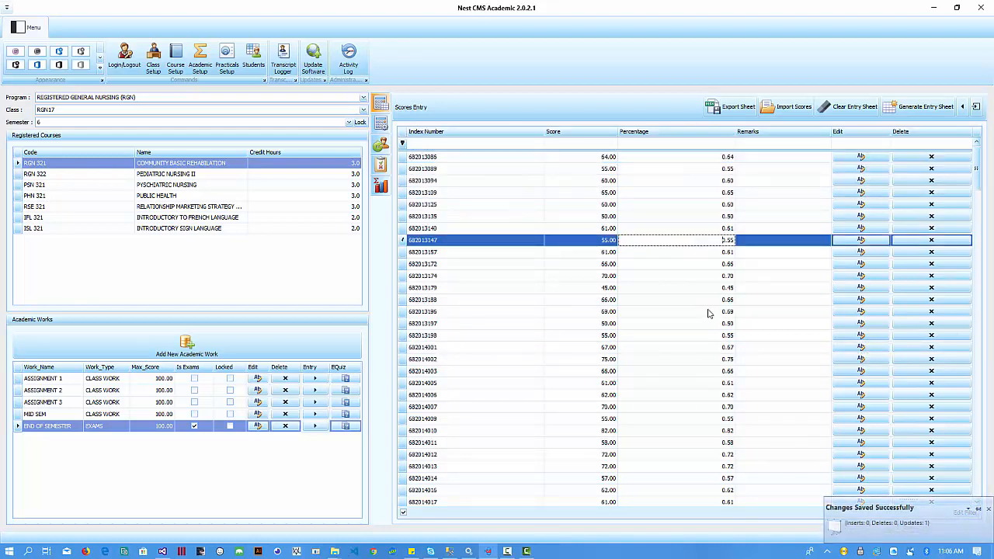
{"action": "left_click_drag", "start_coordinate": [976, 167], "coordinate": [976, 474]}
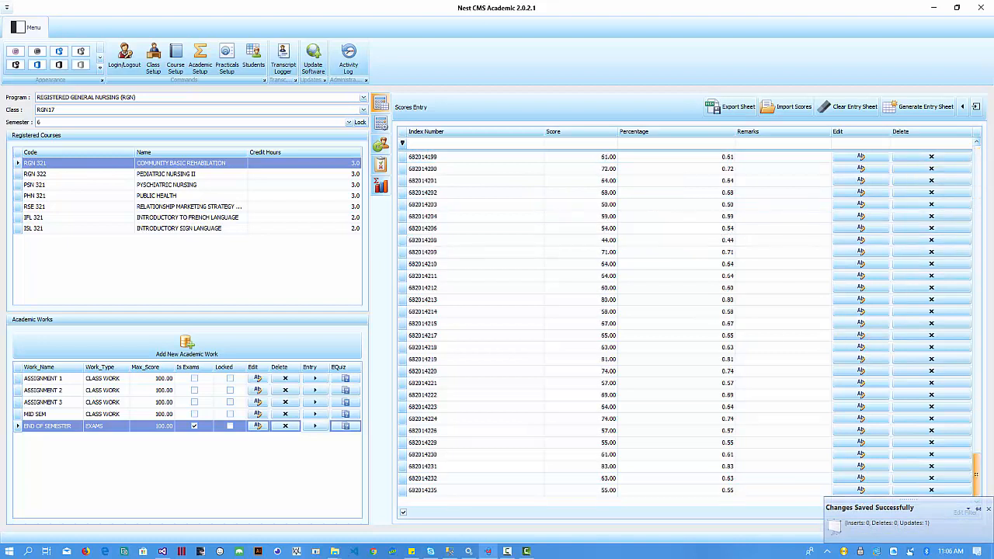